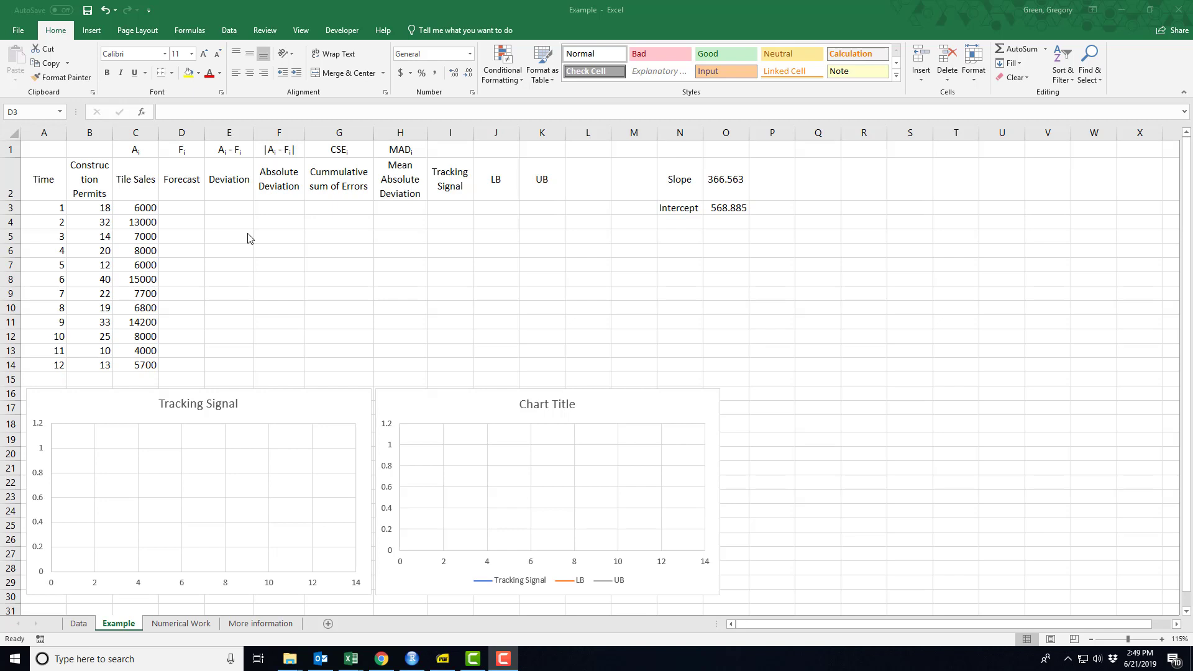
Enter the first forecast in D3 as =$O$3+$O$2*B3 with absolute intercept and slope references.
{"action": "left_click", "coordinate": [182, 209]}
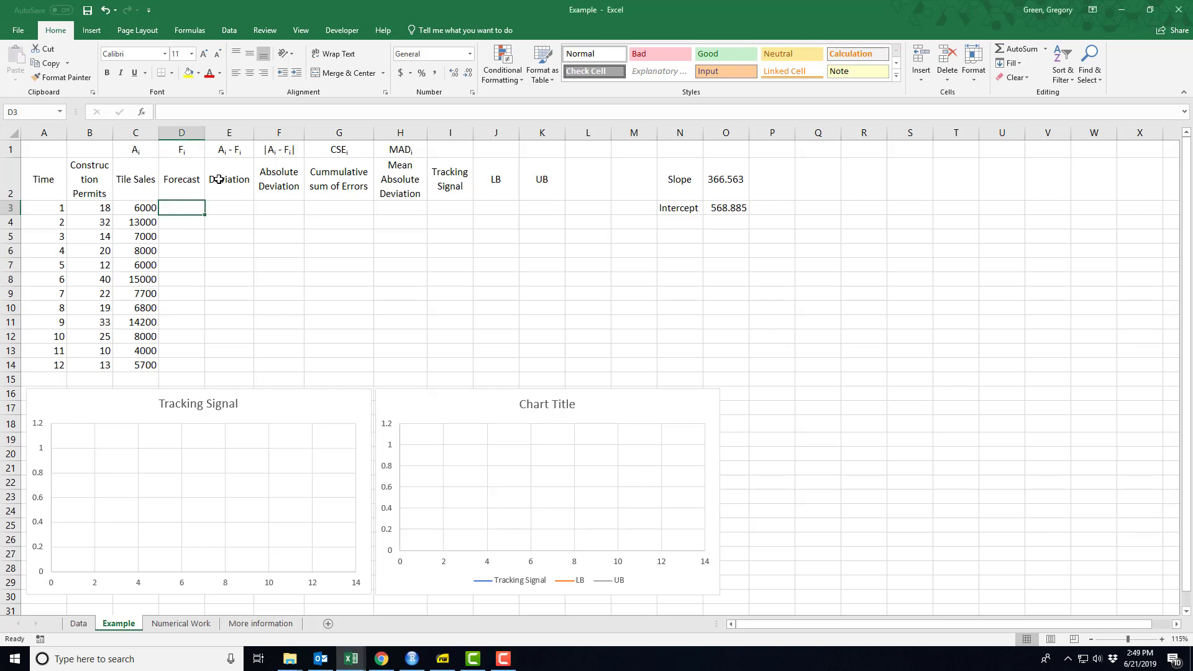
{"action": "left_click", "coordinate": [239, 186]}
{"action": "left_click", "coordinate": [269, 181]}
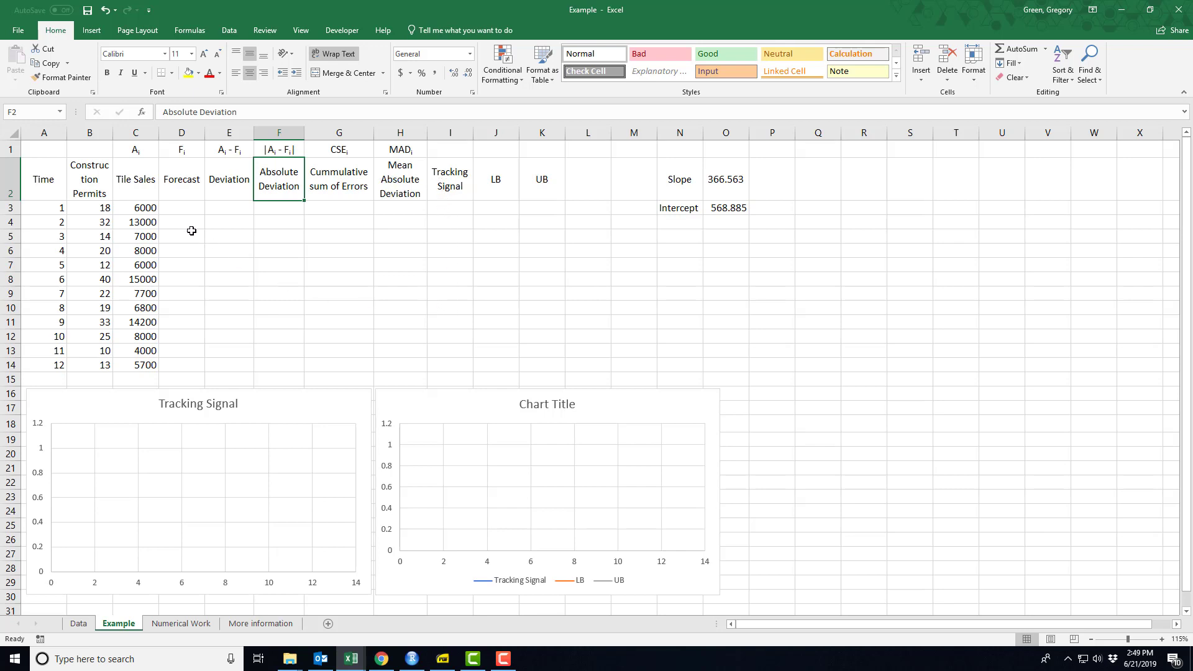
{"action": "left_click", "coordinate": [184, 209]}
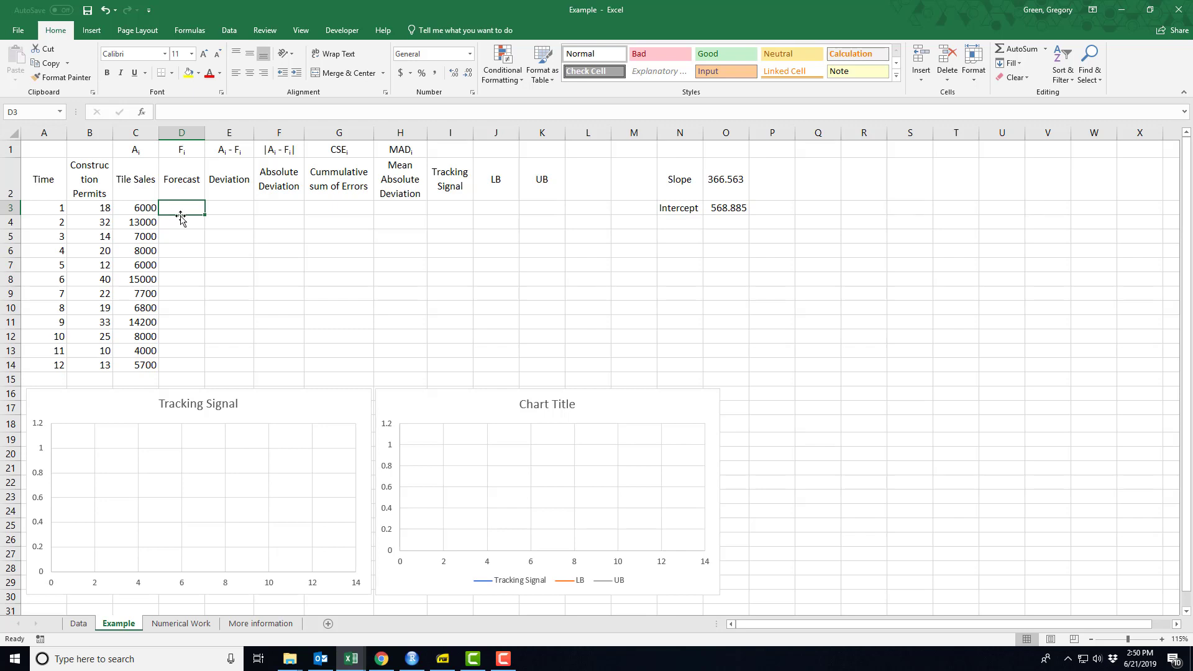
{"action": "type", "text": "="}
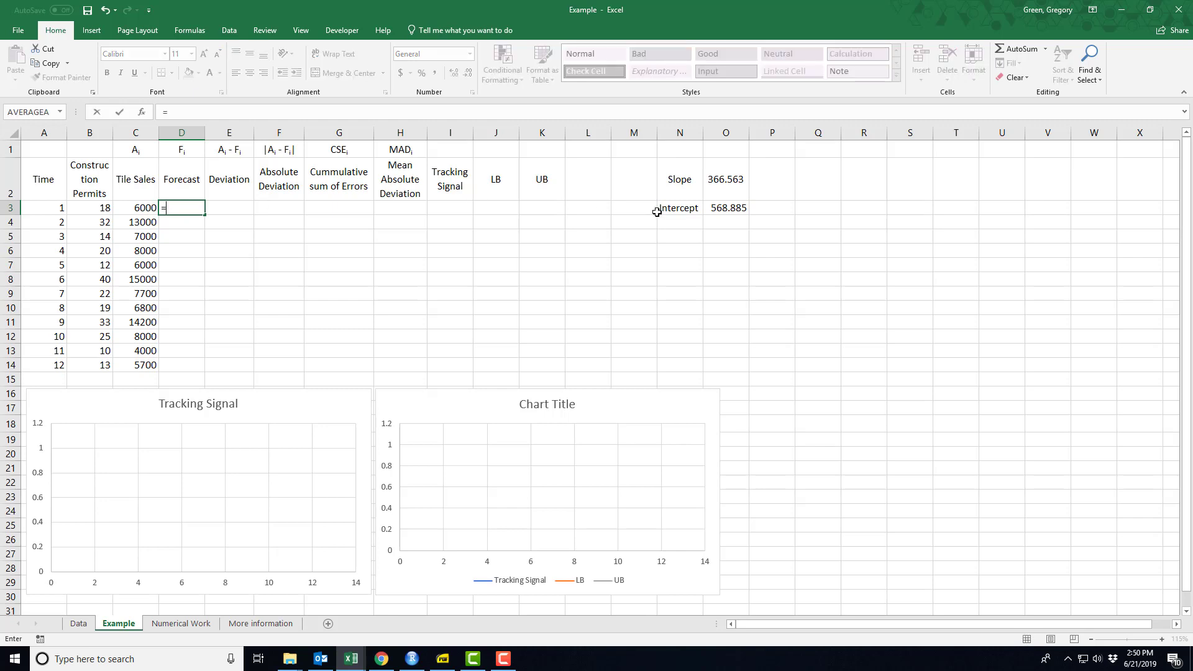
{"action": "left_click", "coordinate": [725, 208]}
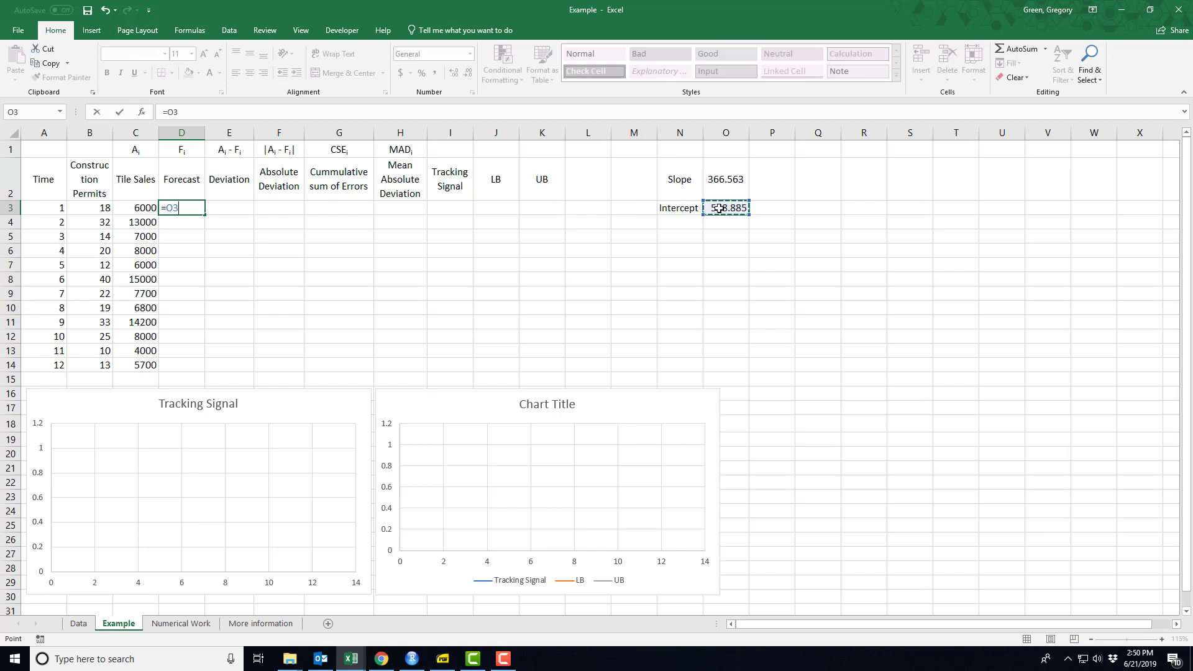
{"action": "key", "text": "F4"}
{"action": "type", "text": "+"}
{"action": "left_click", "coordinate": [724, 192]}
{"action": "key", "text": "F4"}
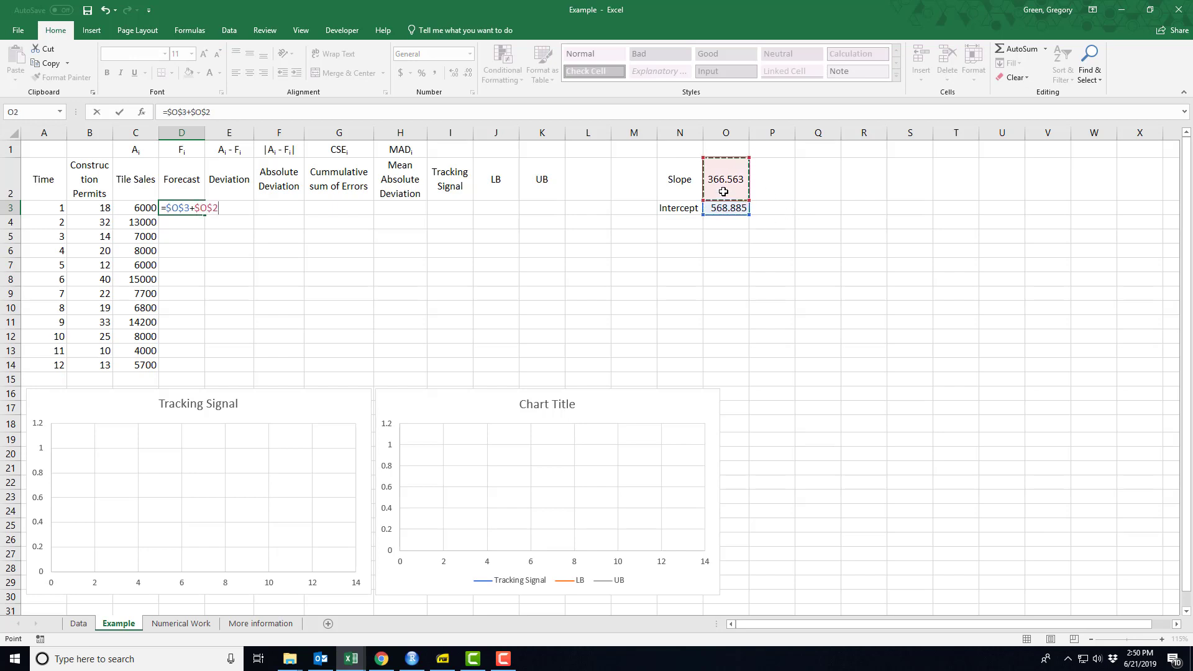
{"action": "type", "text": "*"}
{"action": "left_click", "coordinate": [84, 209]}
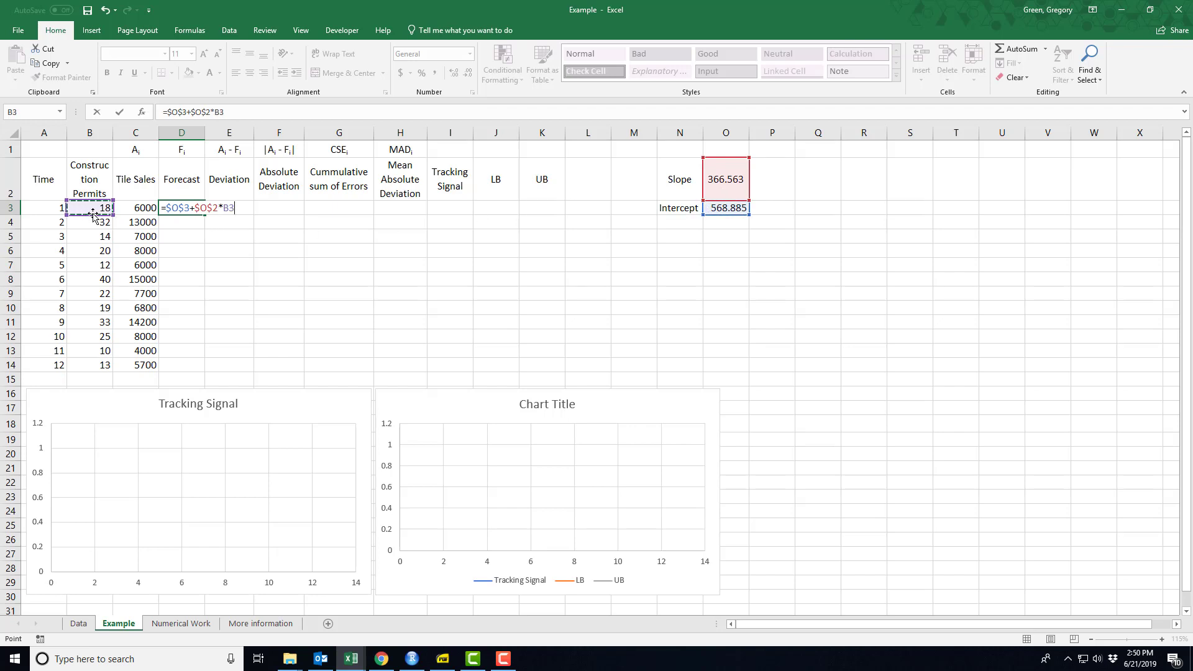
{"action": "key", "text": "Return"}
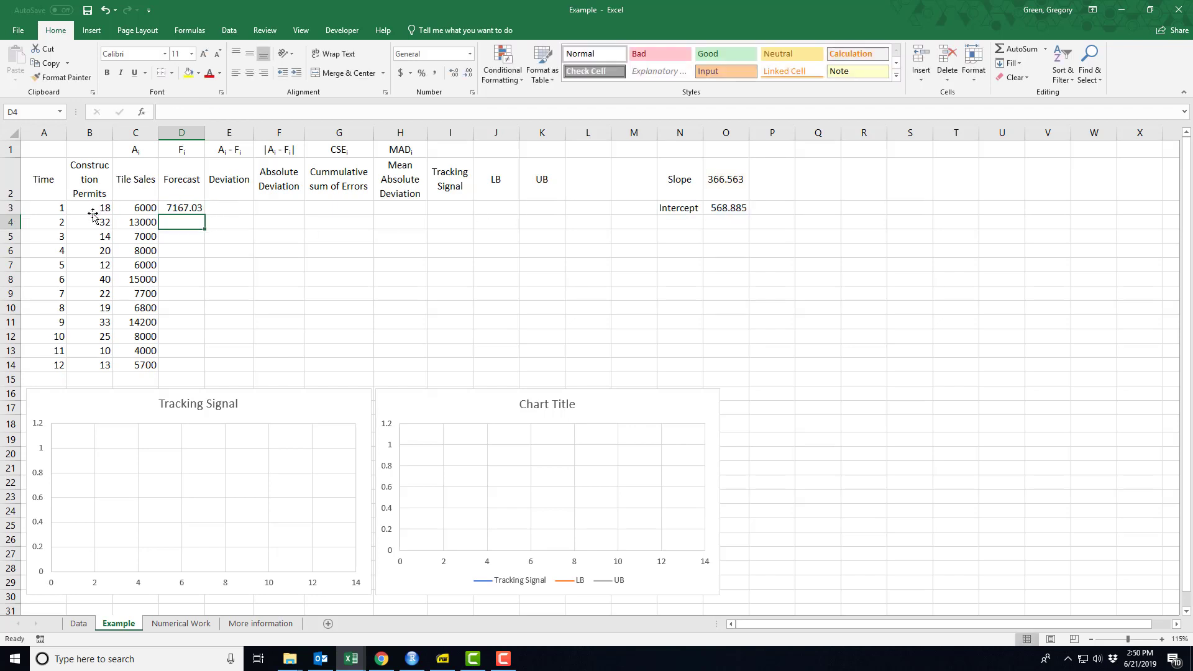
Check the D3 formula, then copy it down to D14 (forecasts 7167.03 to 5334.21).
{"action": "left_click", "coordinate": [189, 209]}
{"action": "left_click", "coordinate": [146, 211]}
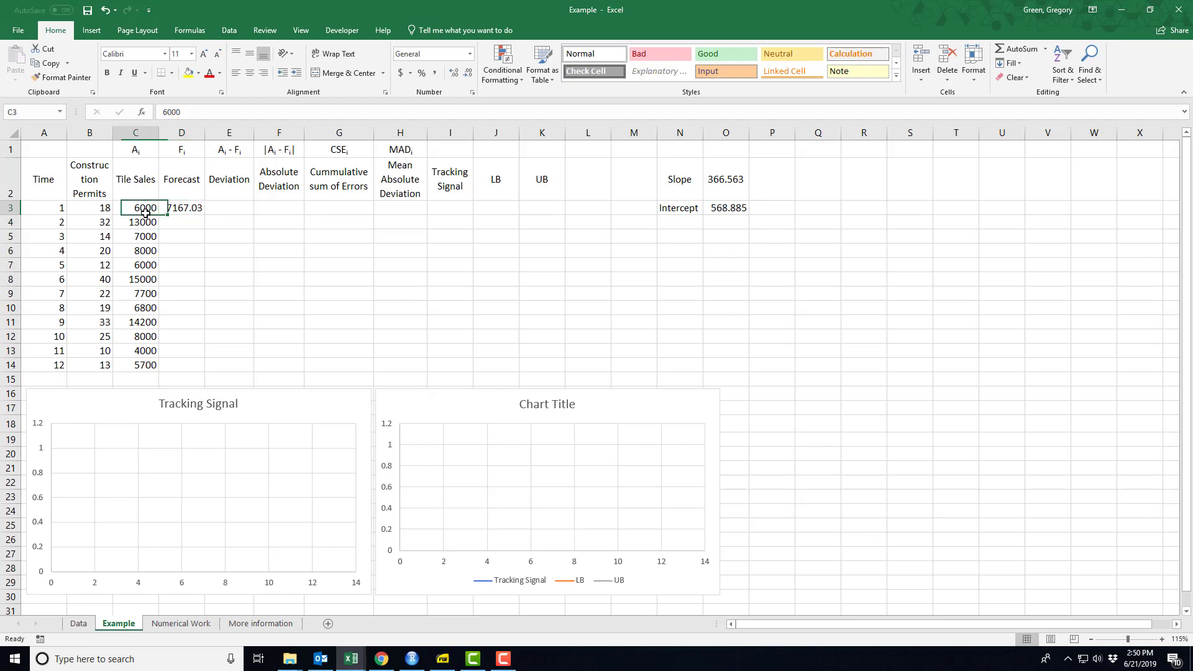
{"action": "left_click", "coordinate": [183, 208]}
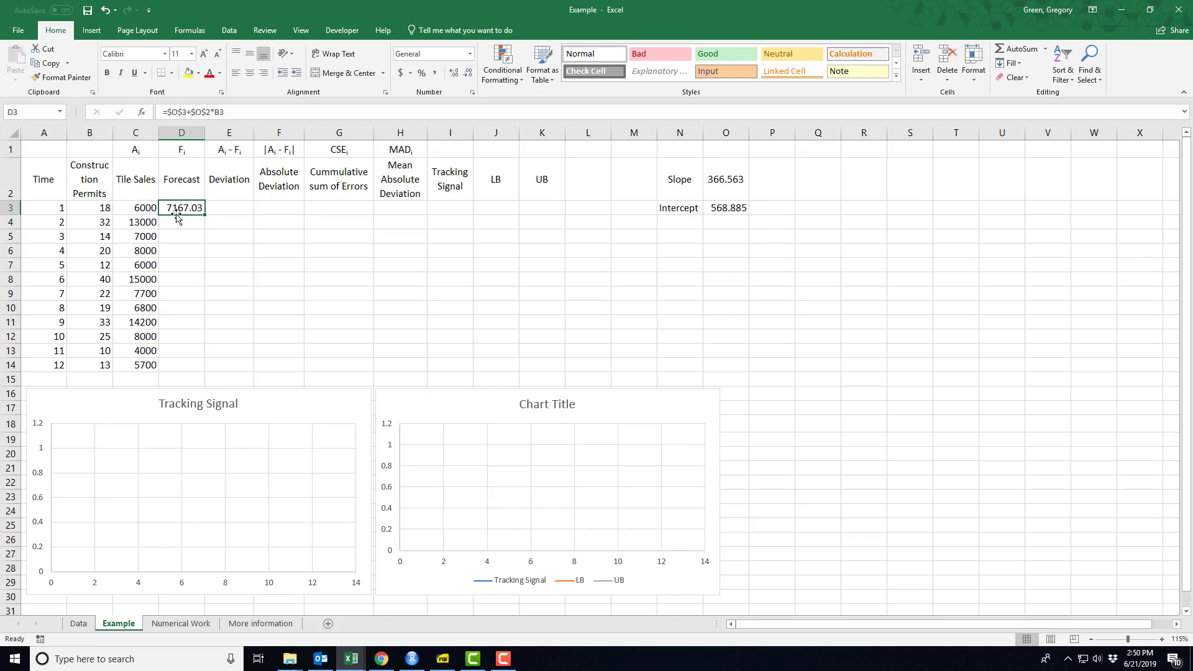
{"action": "left_click", "coordinate": [144, 210]}
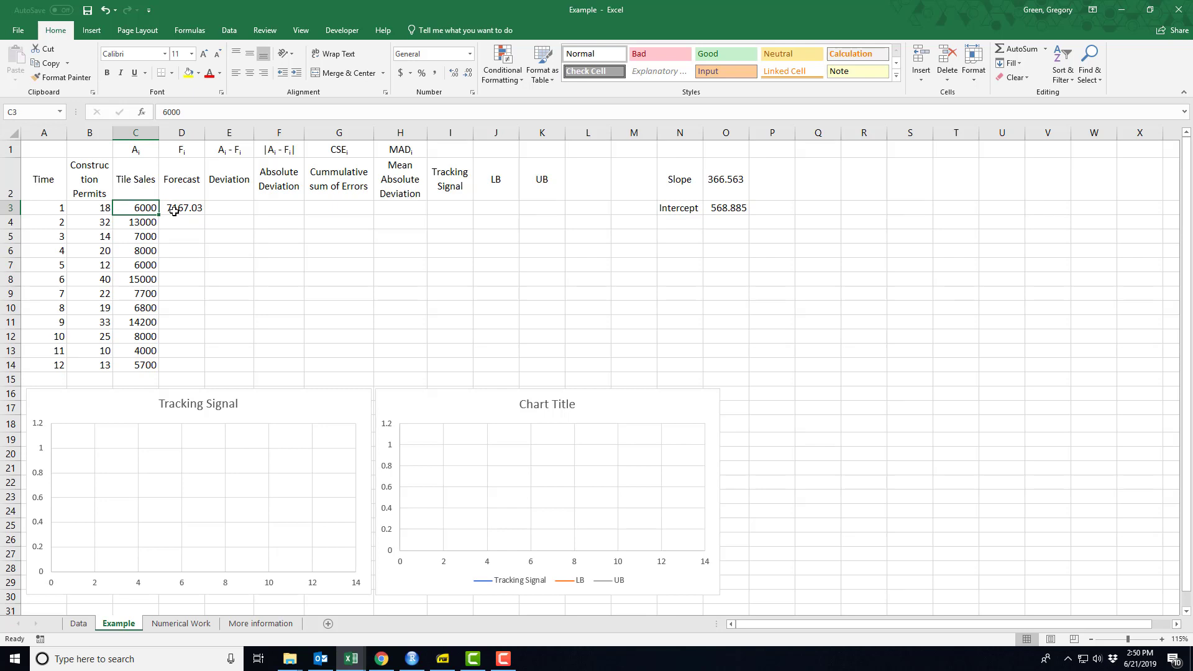
{"action": "left_click", "coordinate": [174, 212], "text": "shift"}
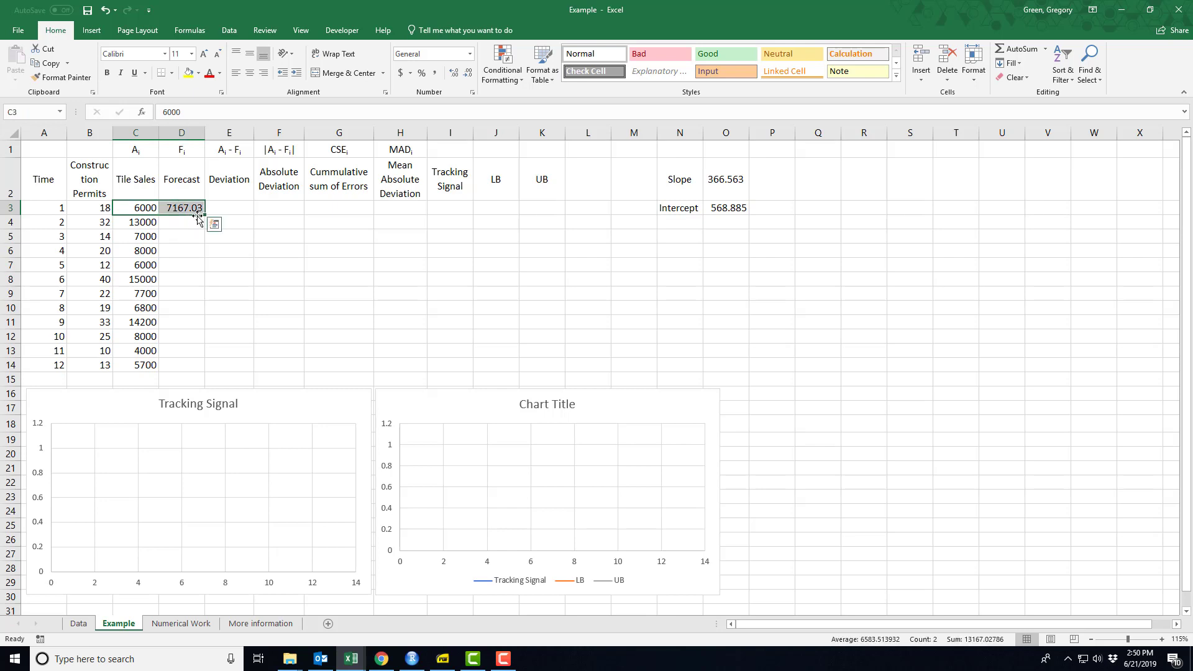
{"action": "left_click", "coordinate": [194, 209]}
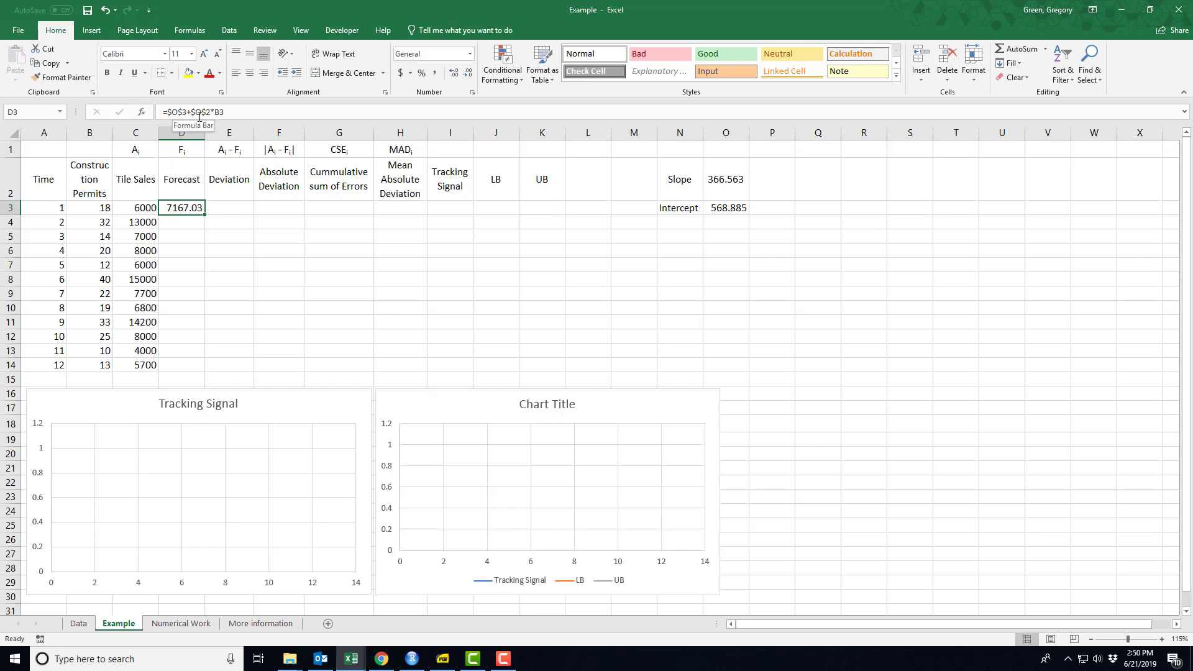
{"action": "key", "text": "F2"}
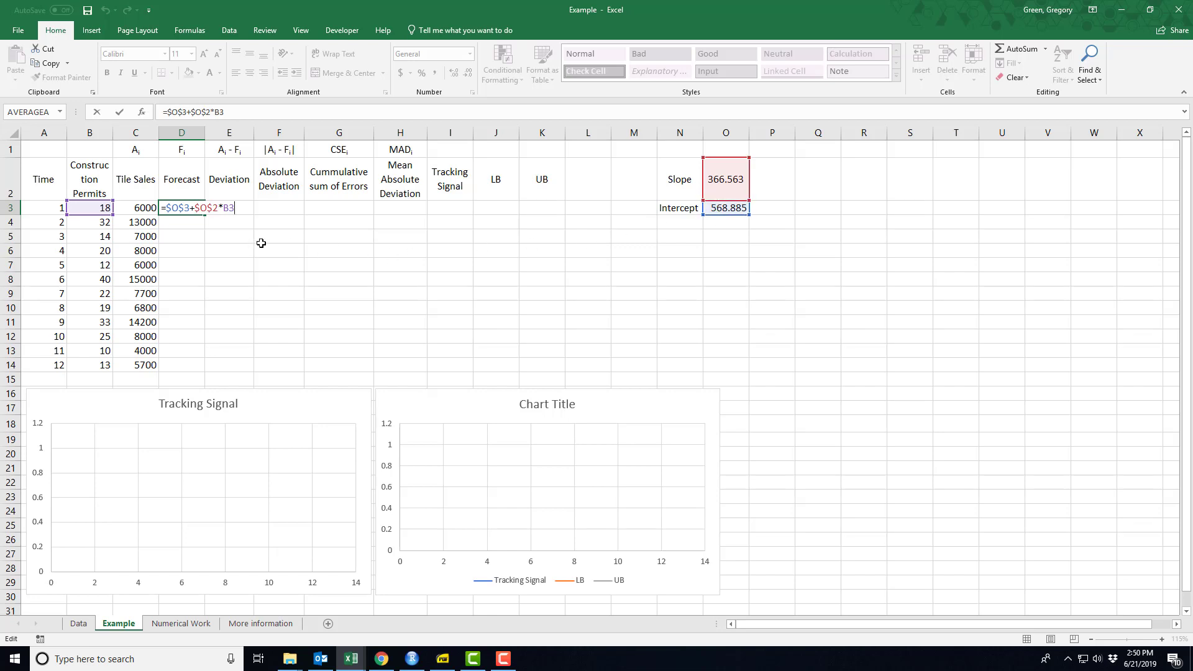
{"action": "key", "text": "Return"}
{"action": "left_click", "coordinate": [187, 210]}
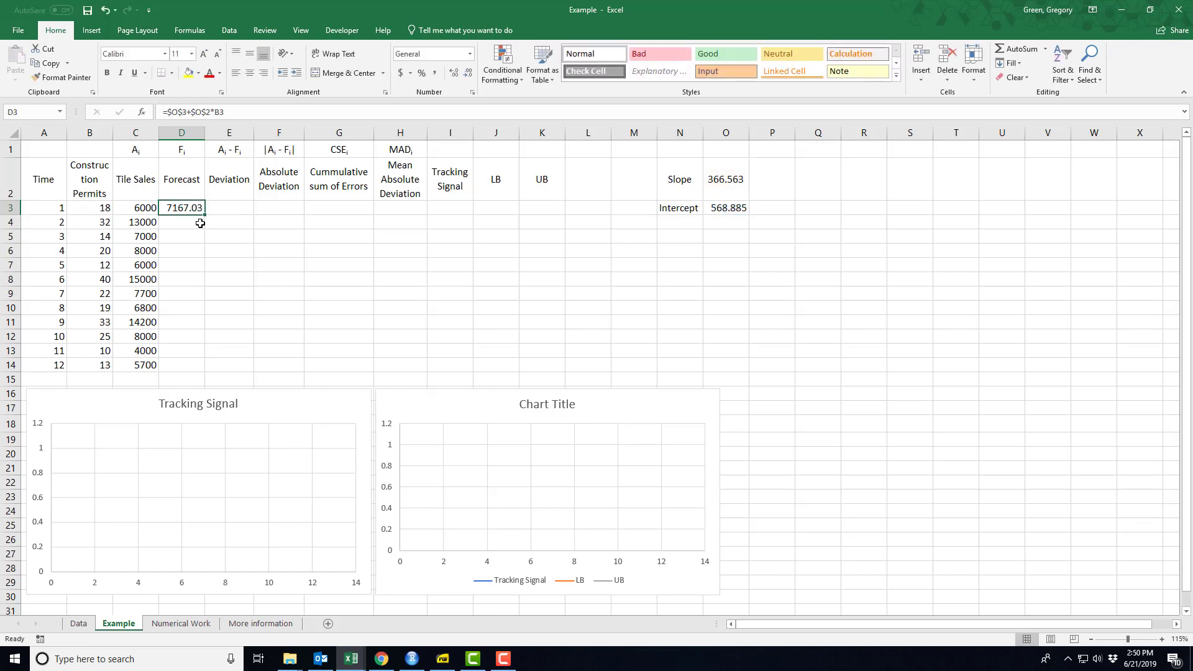
{"action": "double_click", "coordinate": [204, 215]}
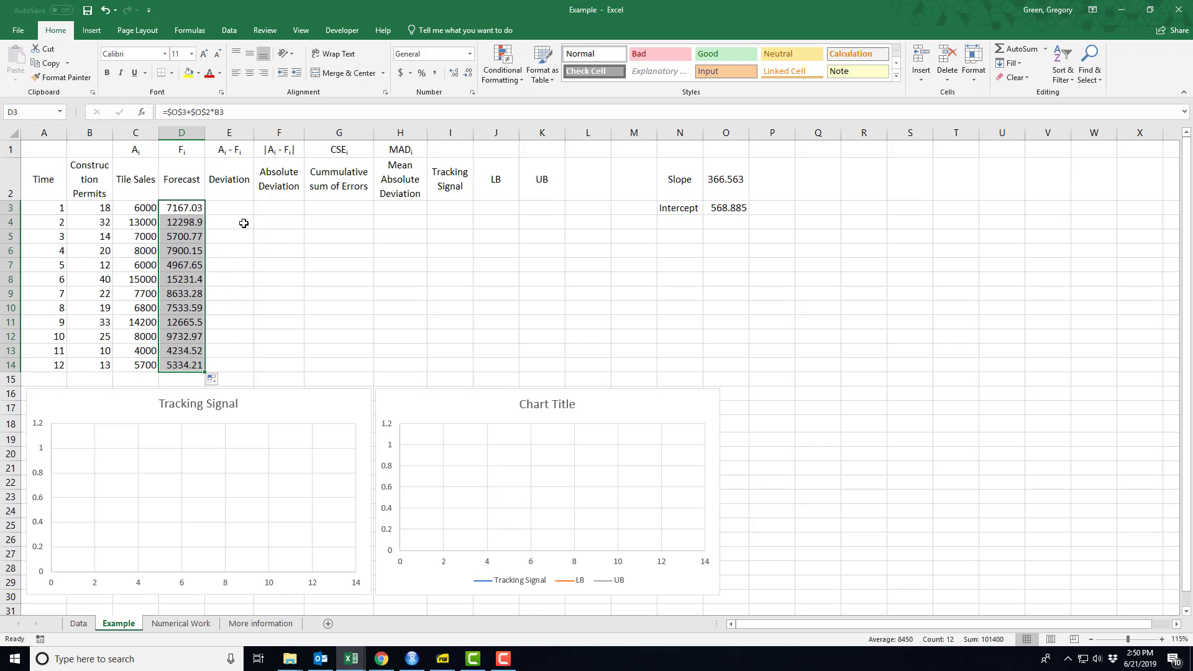
Fill the Deviation column E3:E14 with actual minus forecast, =C3-D3.
{"action": "left_click", "coordinate": [234, 208]}
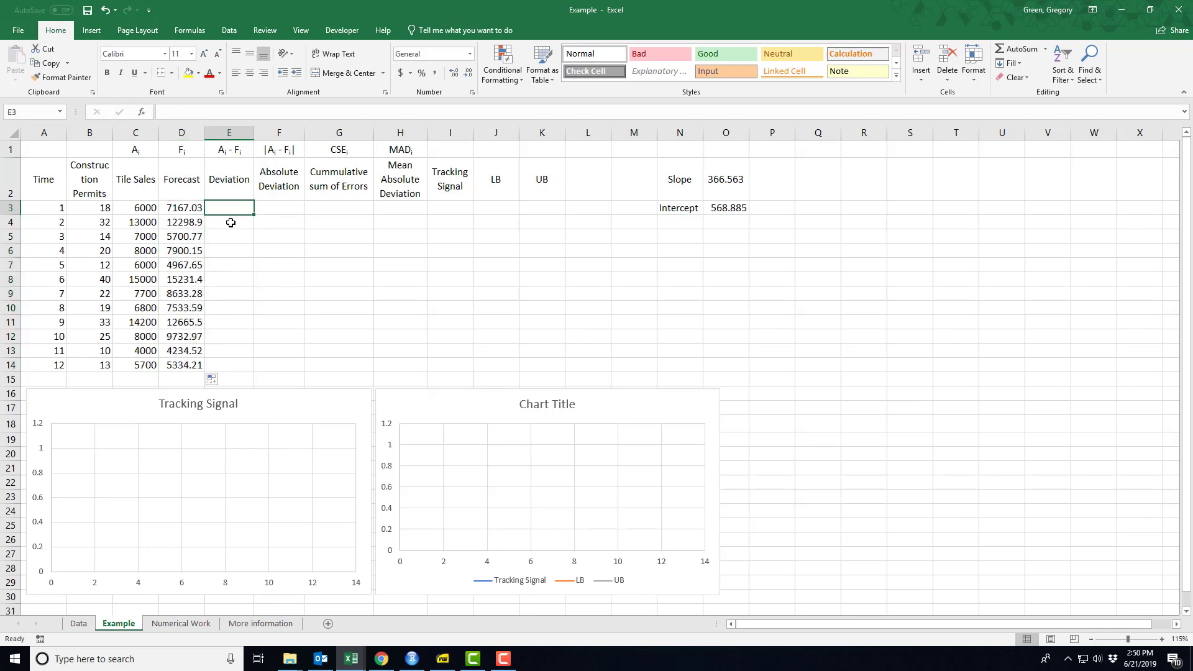
{"action": "type", "text": "="}
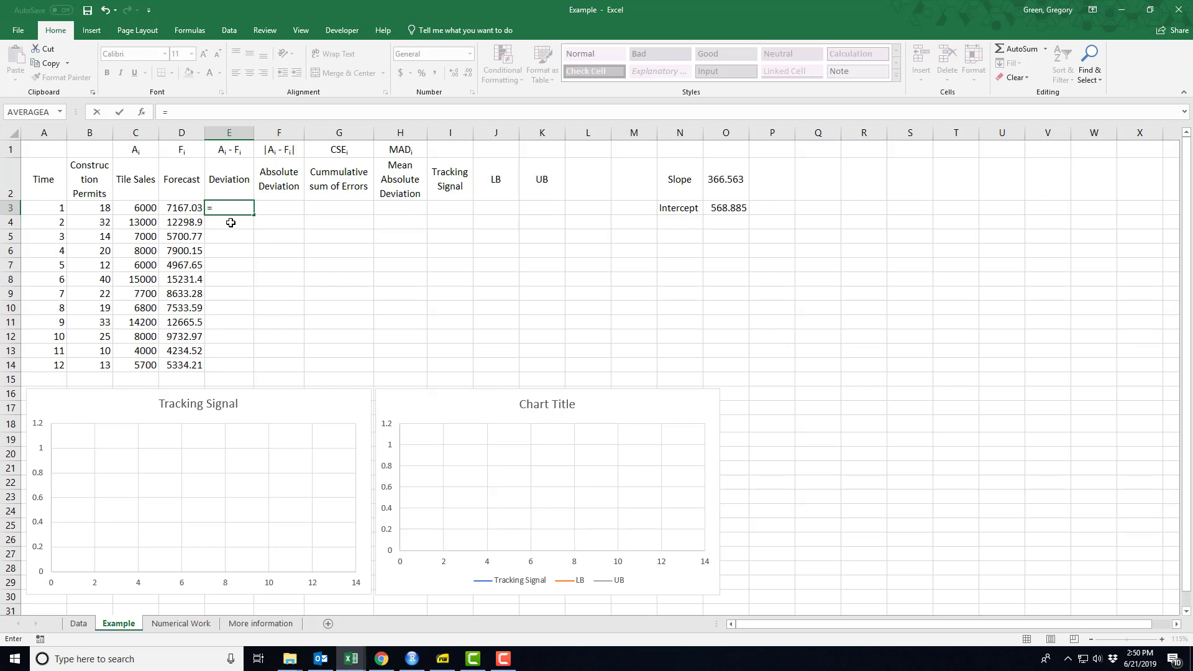
{"action": "left_click", "coordinate": [140, 207]}
{"action": "type", "text": "-"}
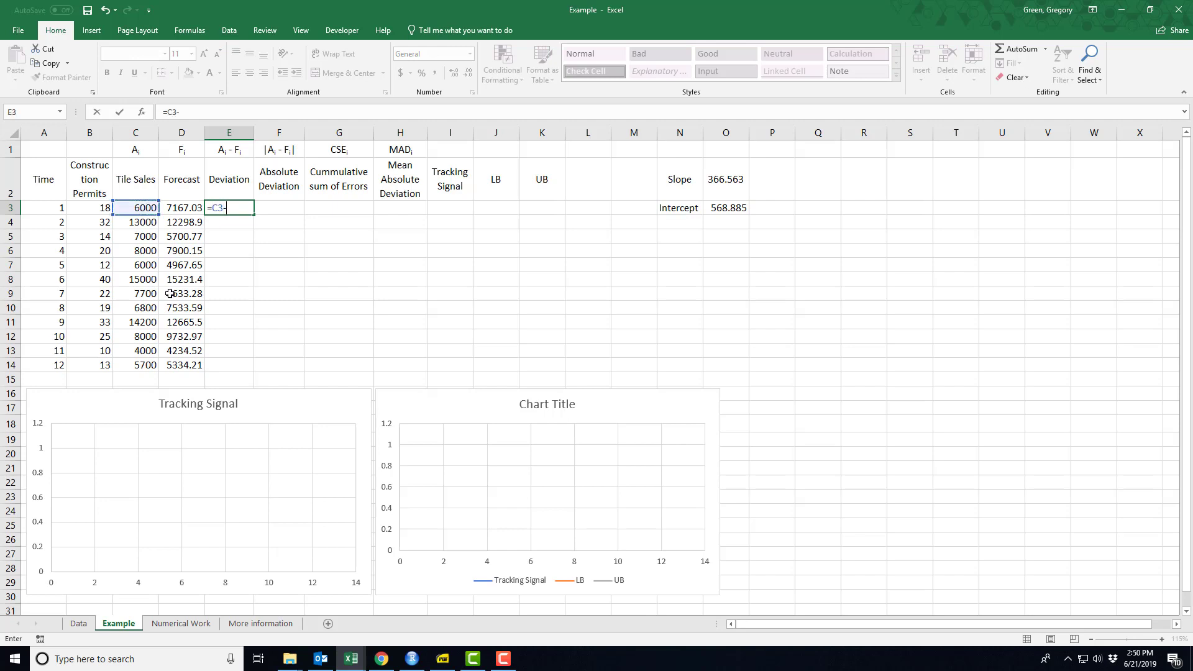
{"action": "left_click", "coordinate": [178, 209]}
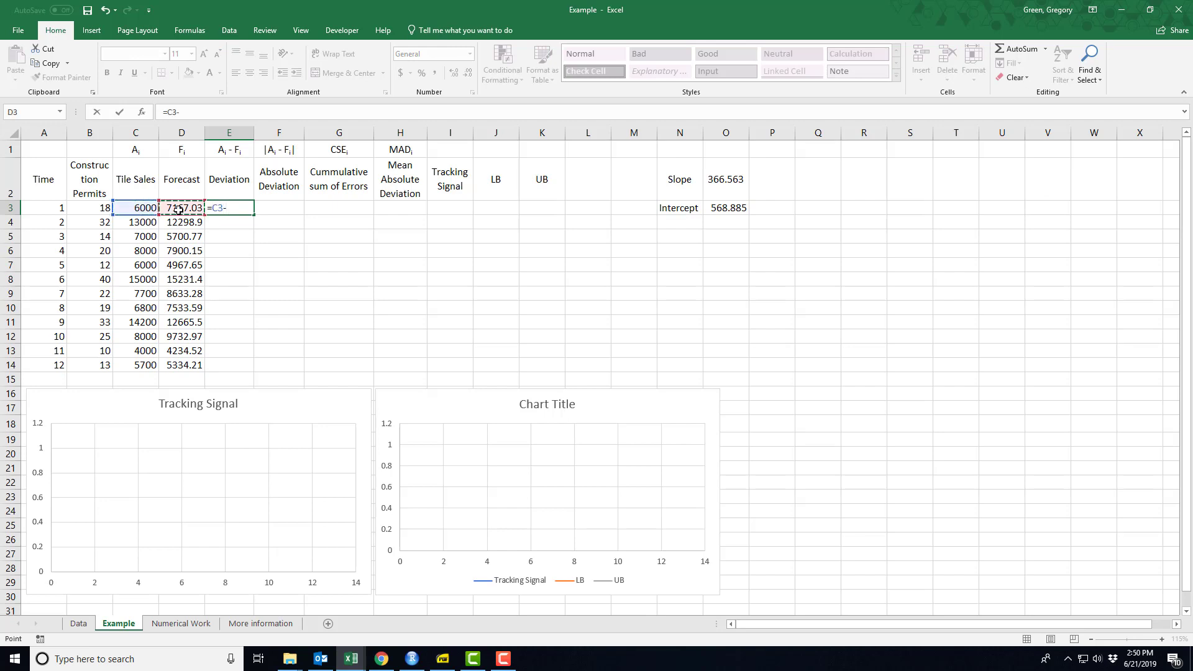
{"action": "key", "text": "Return"}
{"action": "left_click", "coordinate": [230, 209]}
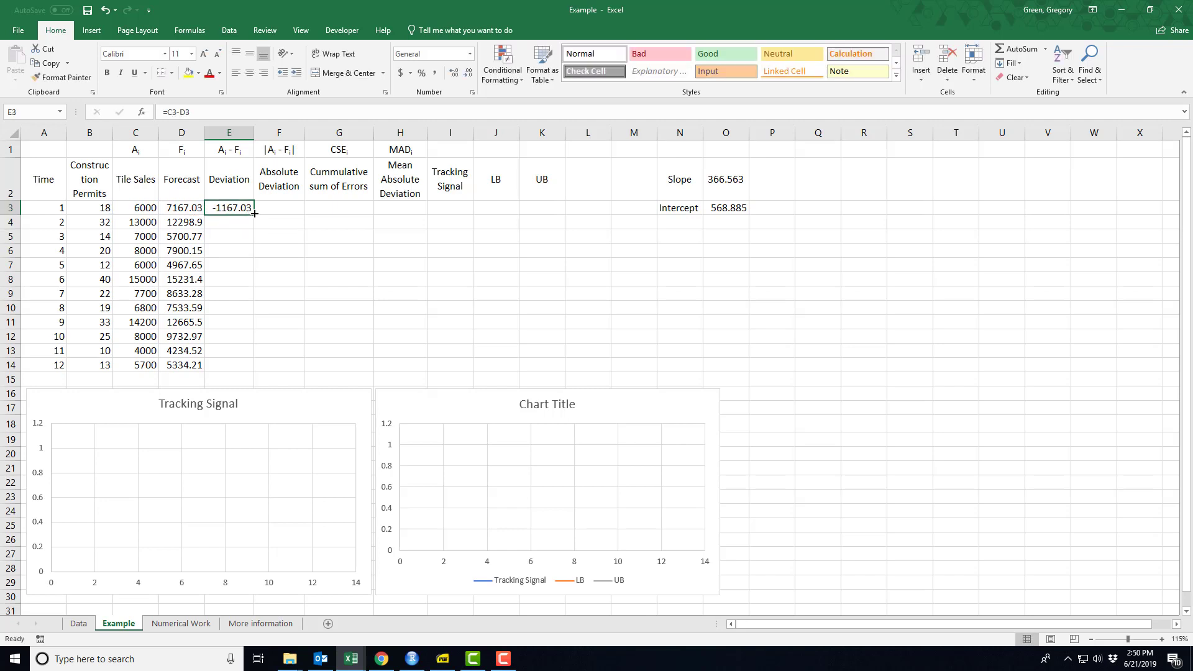
{"action": "double_click", "coordinate": [254, 216]}
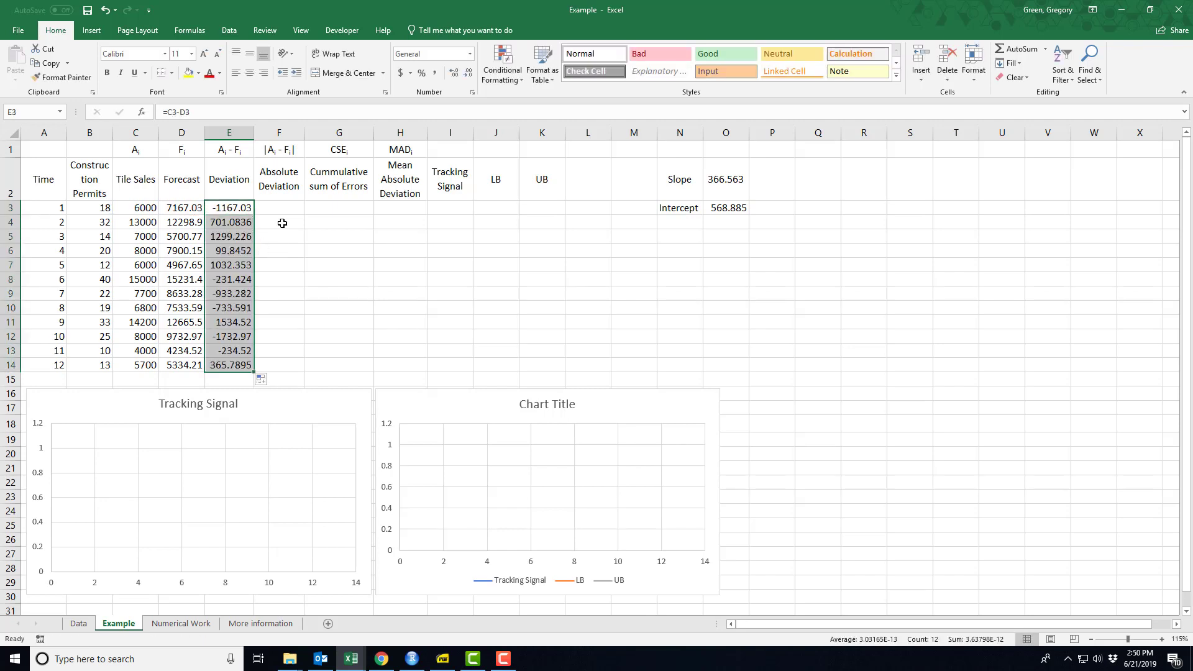
Fill the Absolute Deviation column F3:F14 with =ABS(E3).
{"action": "left_click", "coordinate": [278, 205]}
{"action": "type", "text": "=abs("}
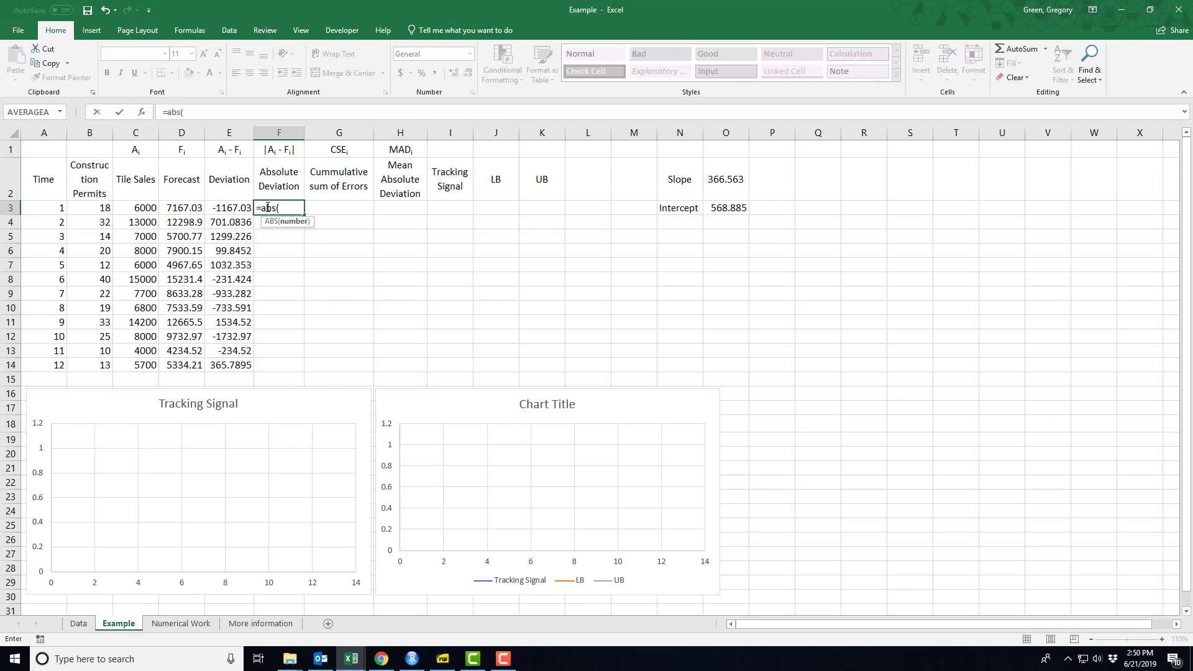
{"action": "left_click", "coordinate": [239, 209]}
{"action": "type", "text": ")"}
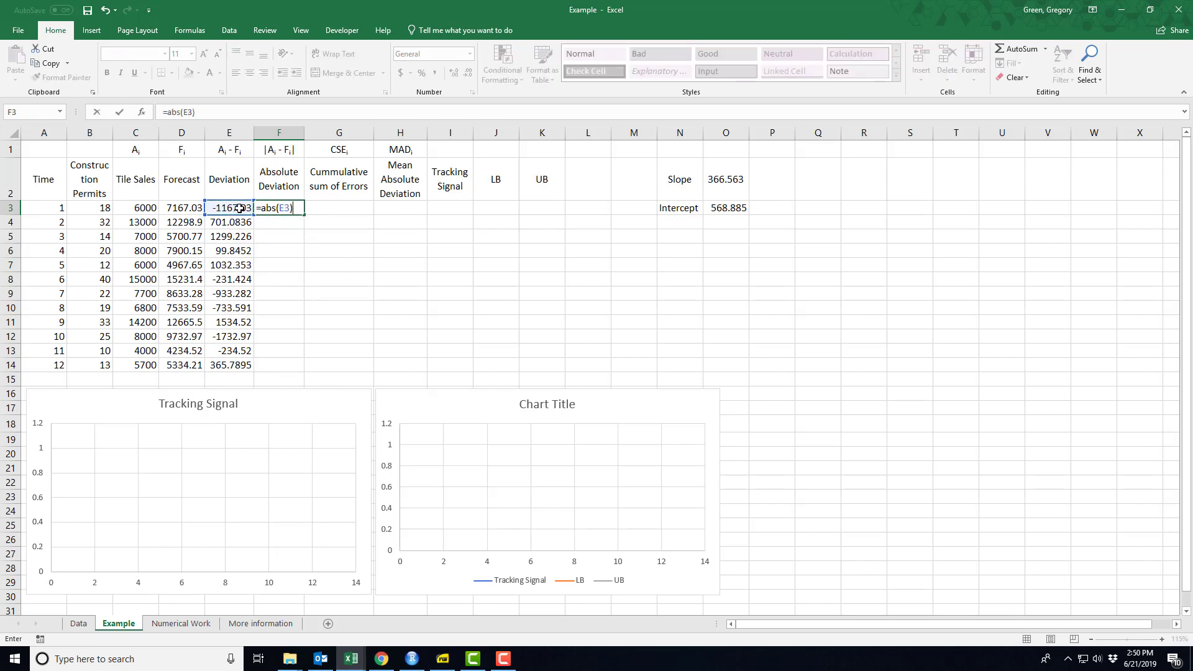
{"action": "key", "text": "Return"}
{"action": "left_click", "coordinate": [274, 208]}
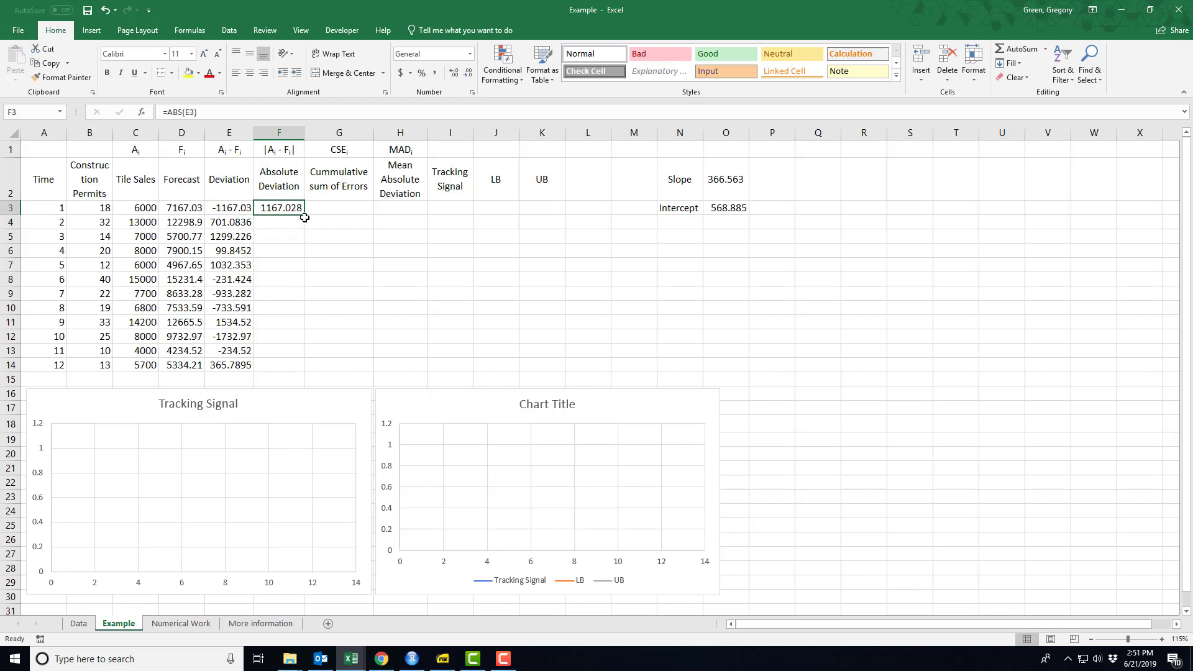
{"action": "double_click", "coordinate": [305, 215]}
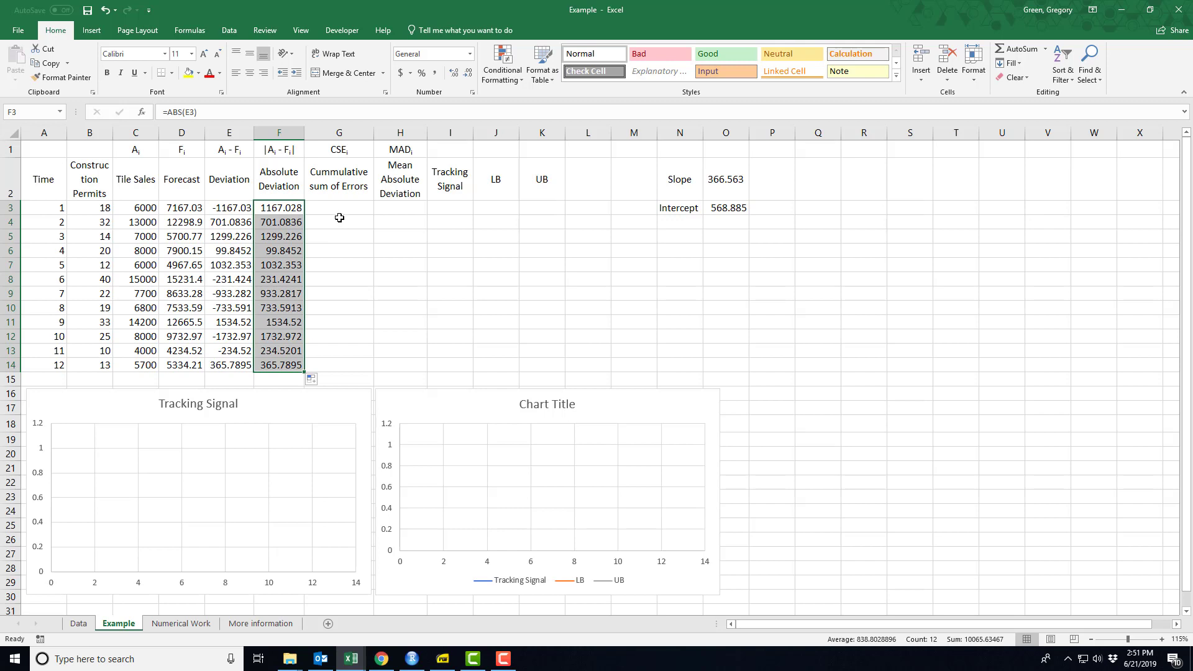
{"action": "left_click", "coordinate": [339, 210]}
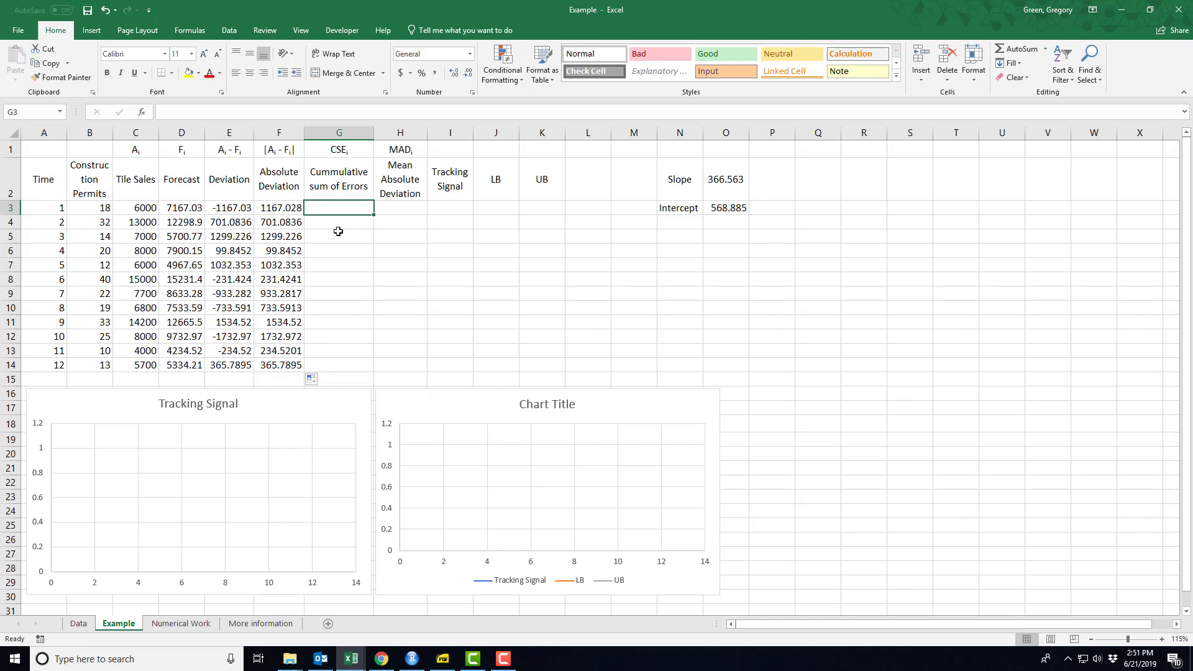
Enter =SUM($E$3:E3) in G3, giving a first cumulative error of -1167.027864.
{"action": "type", "text": "="}
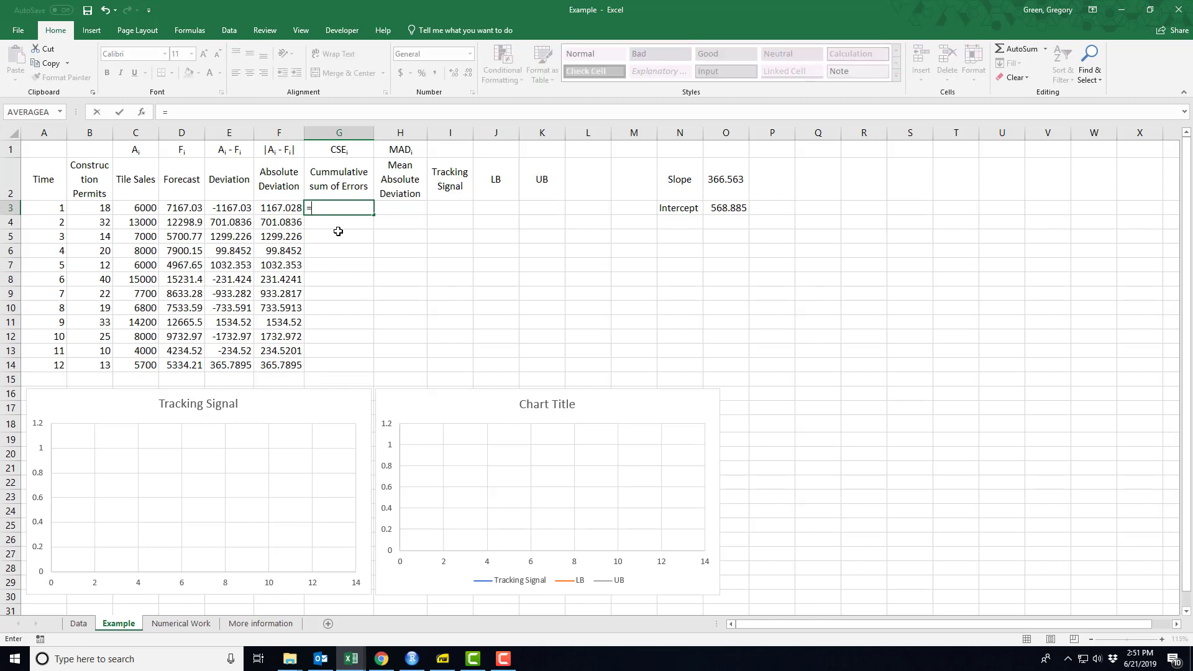
{"action": "type", "text": "s"}
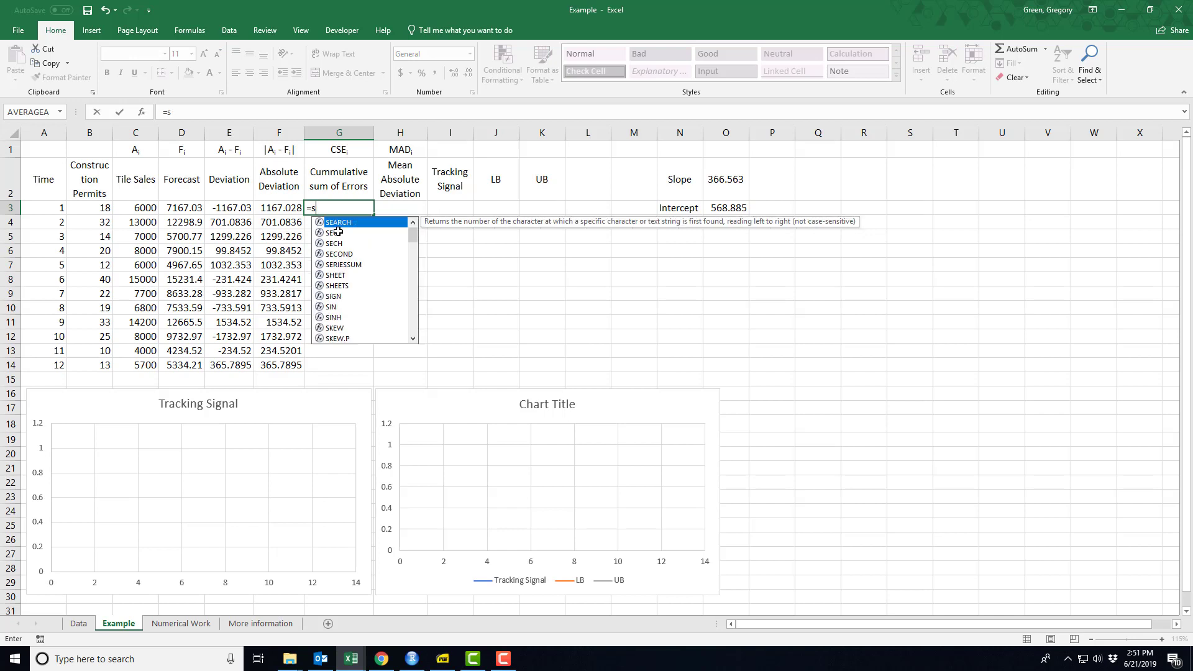
{"action": "type", "text": "um("}
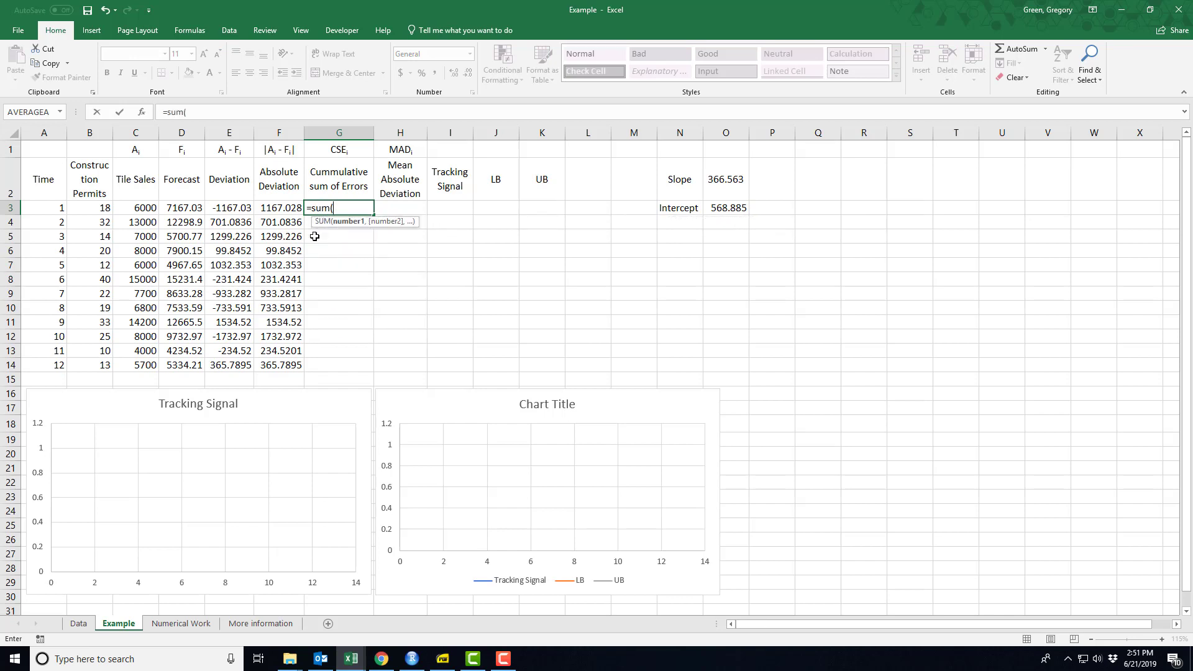
{"action": "left_click", "coordinate": [226, 209]}
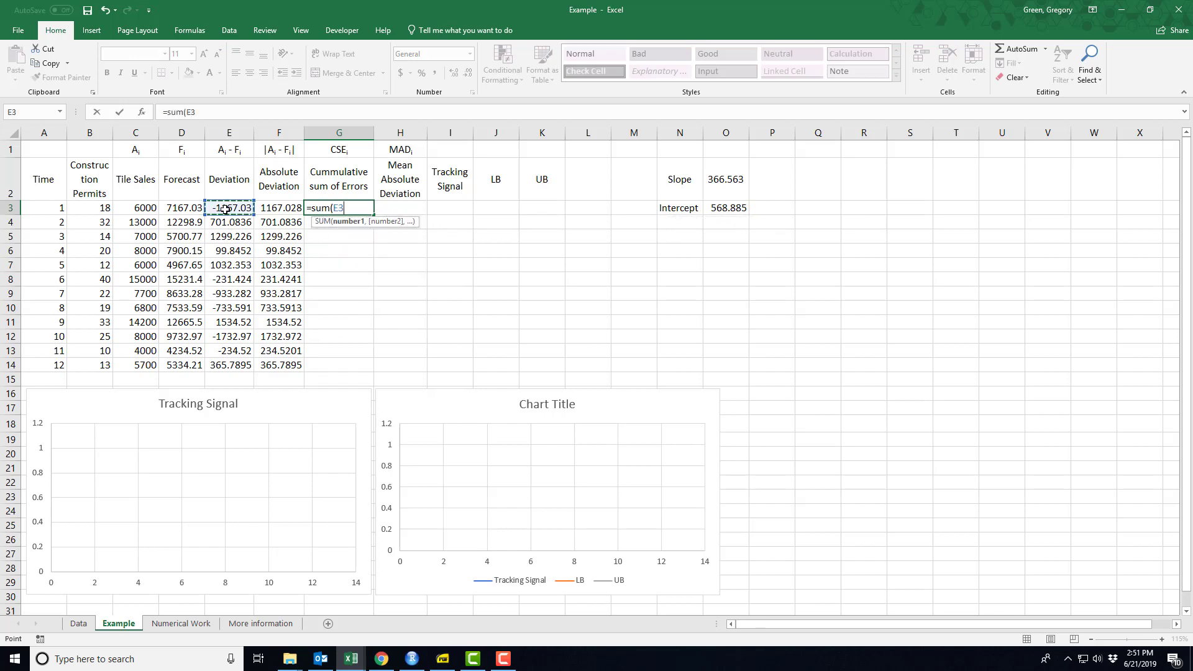
{"action": "key", "text": "F8"}
{"action": "type", "text": ")"}
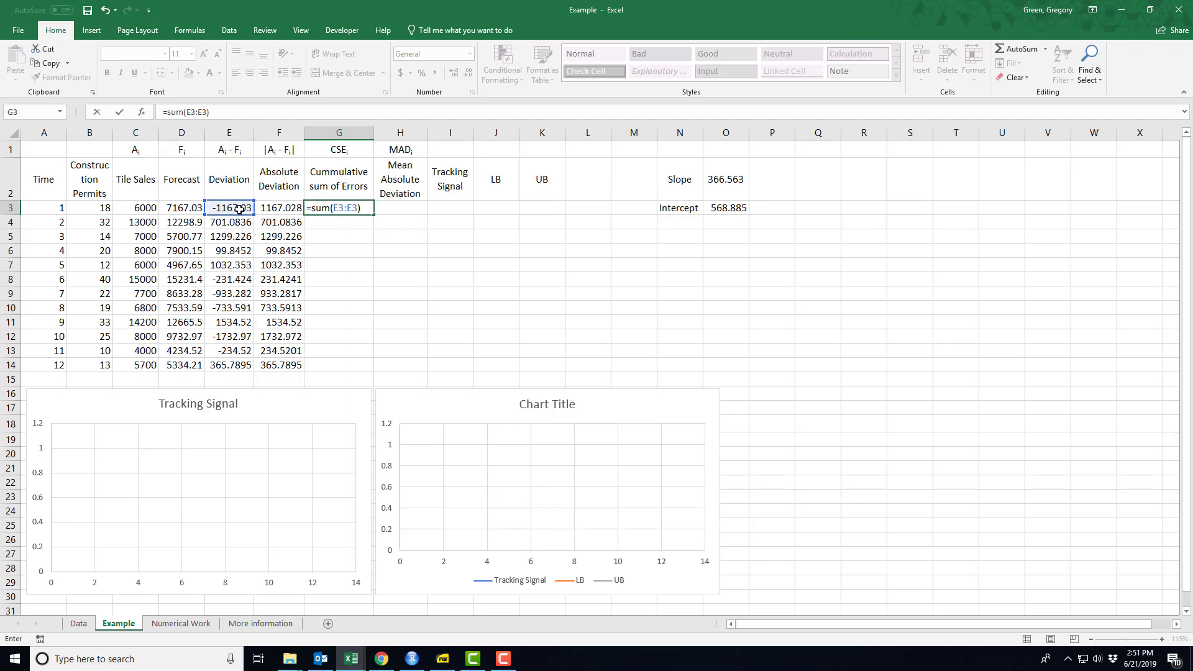
{"action": "left_click", "coordinate": [336, 209]}
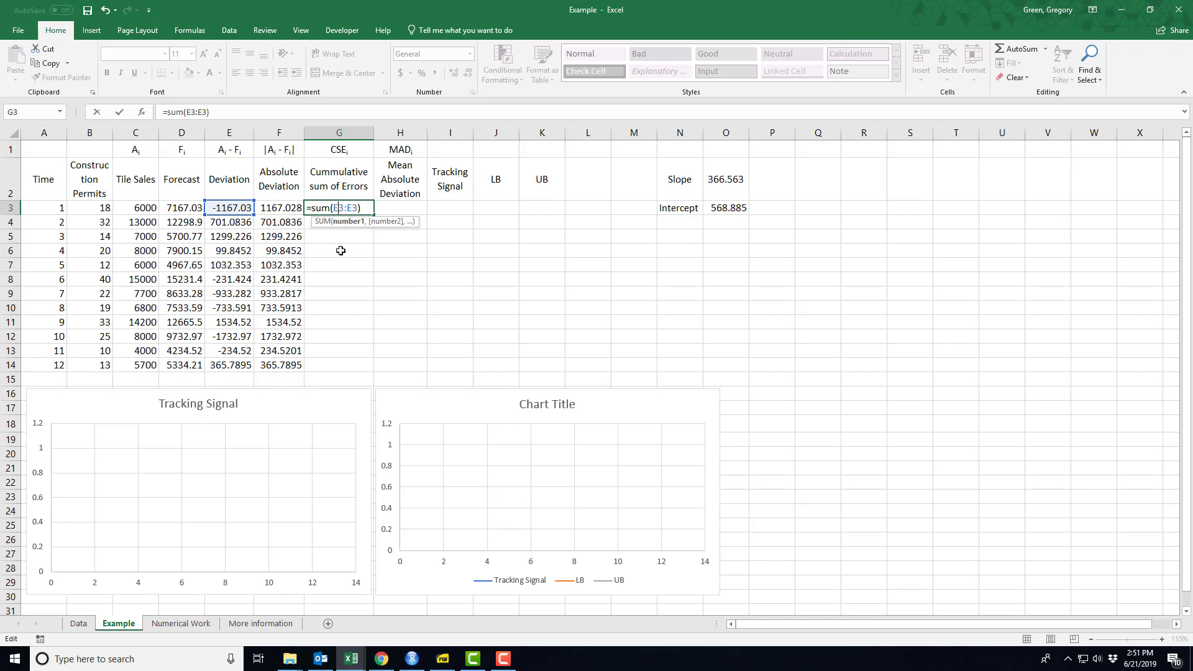
{"action": "key", "text": "F4"}
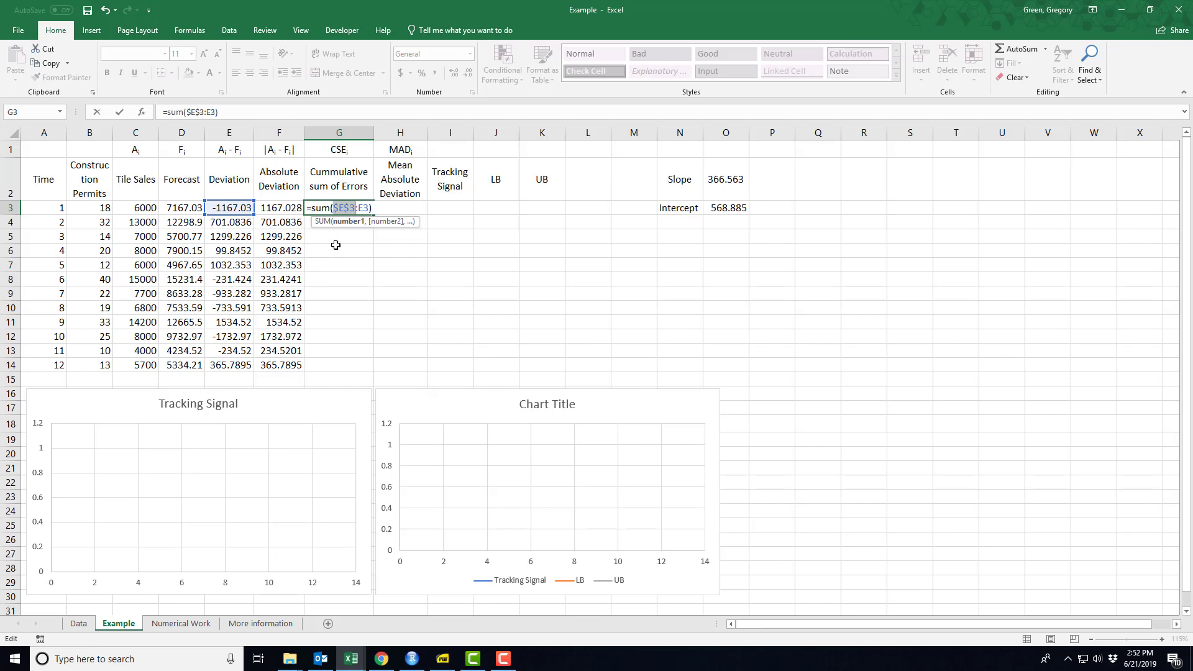
{"action": "key", "text": "Return"}
{"action": "key", "text": "Up"}
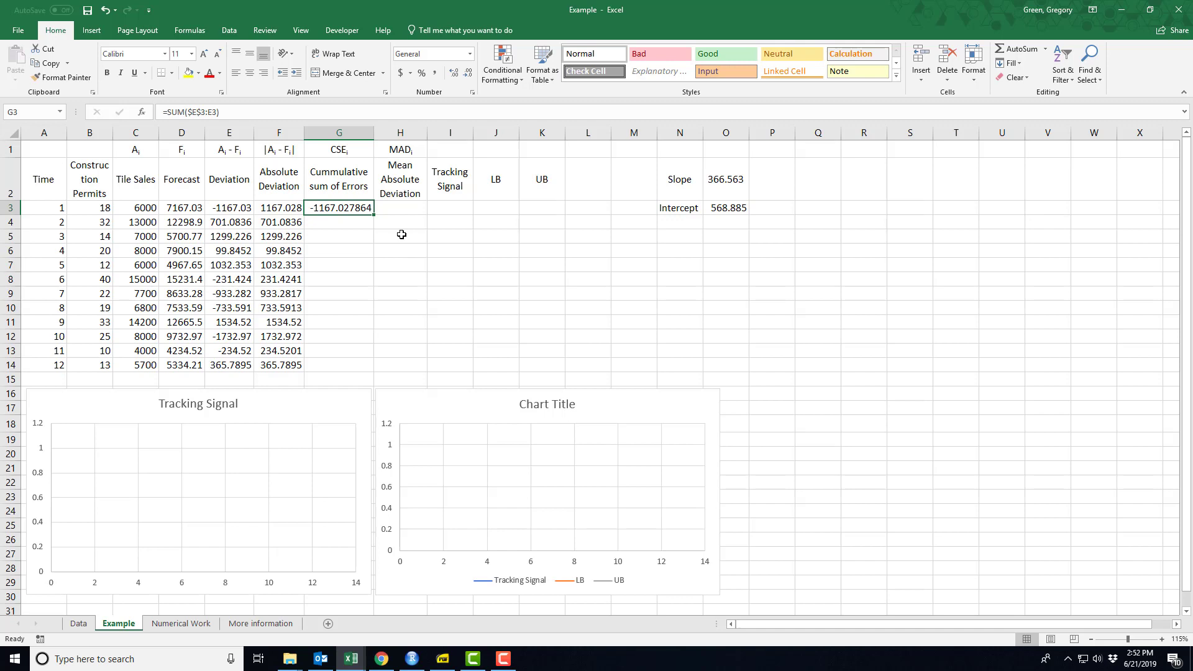
{"action": "left_click", "coordinate": [394, 211]}
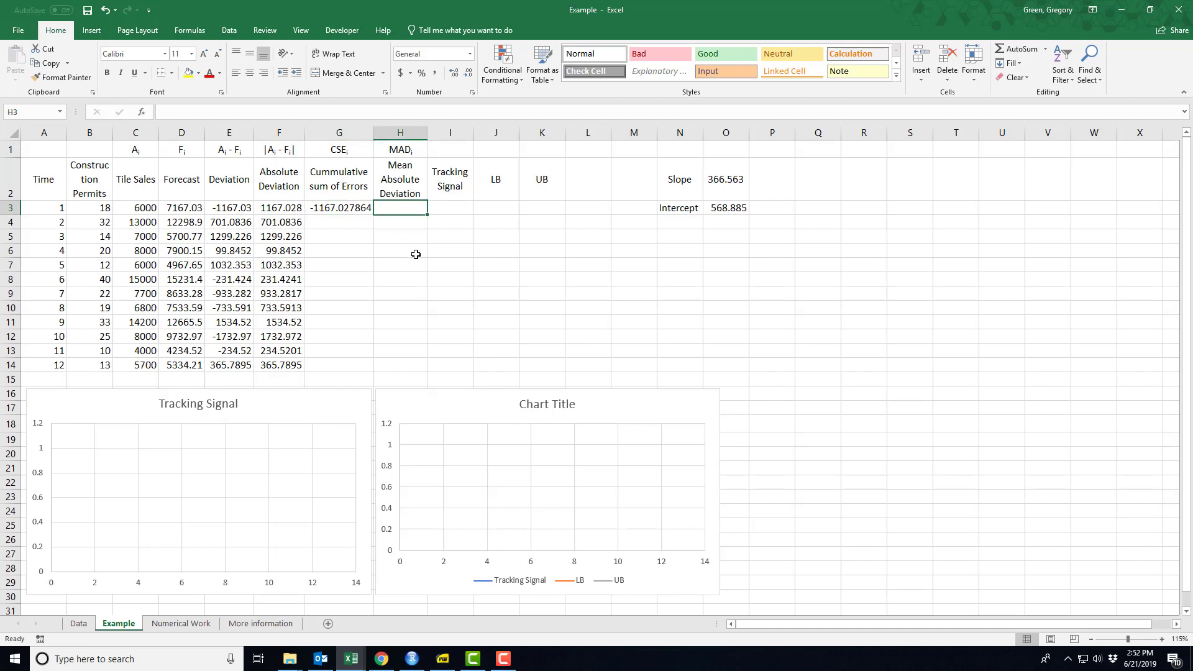
Enter =AVERAGE($F$3:F3) in H3, giving a first MAD of 1167.028.
{"action": "type", "text": "="}
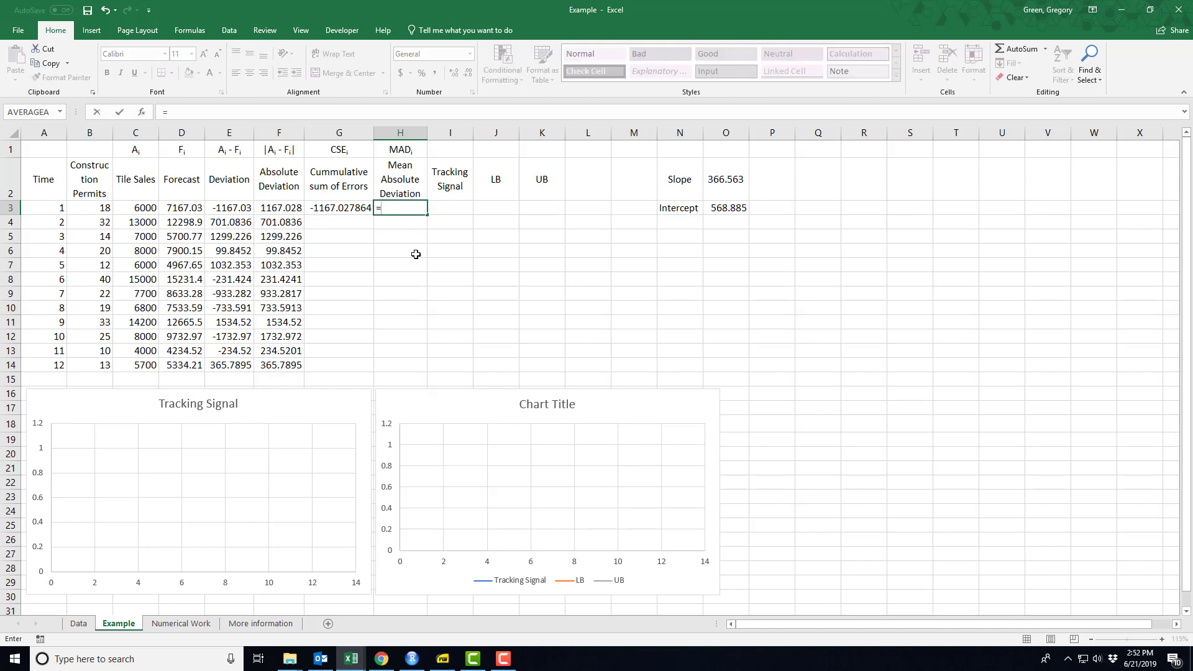
{"action": "type", "text": "average("}
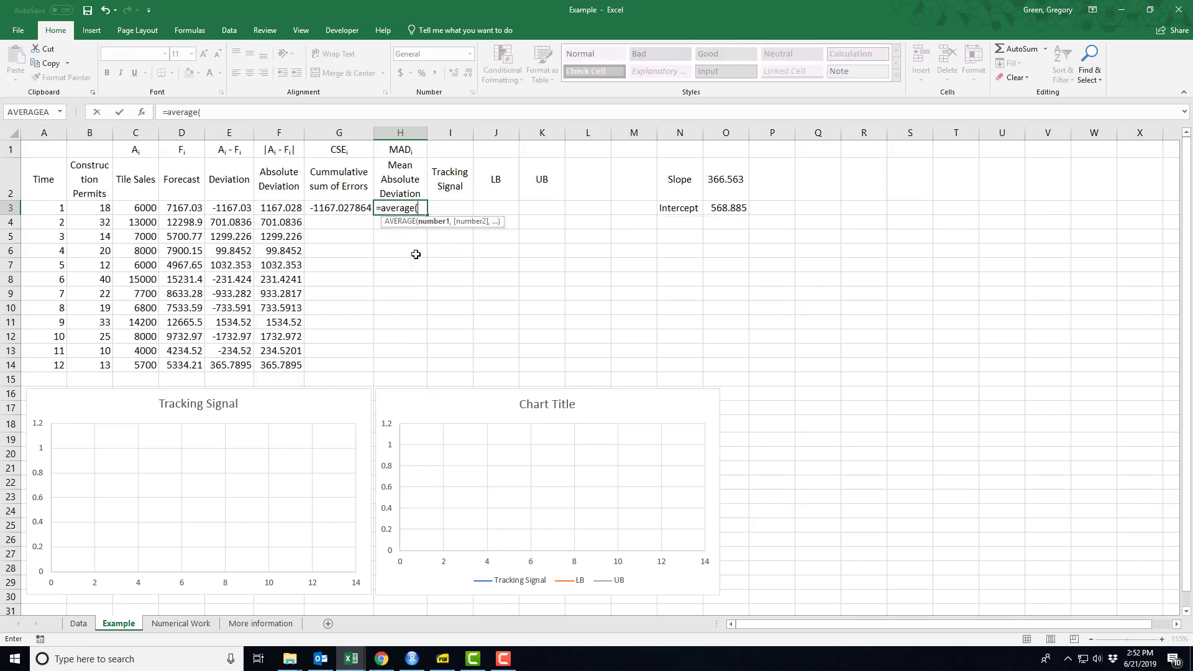
{"action": "left_click", "coordinate": [281, 210]}
{"action": "key", "text": "F8"}
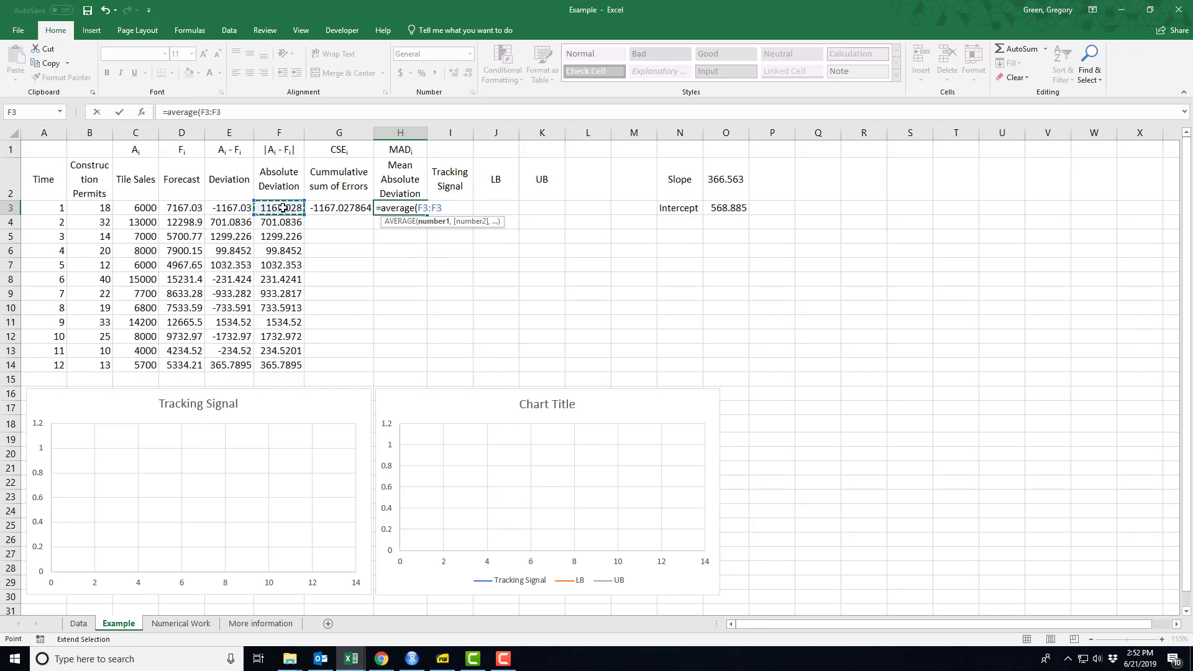
{"action": "type", "text": ")"}
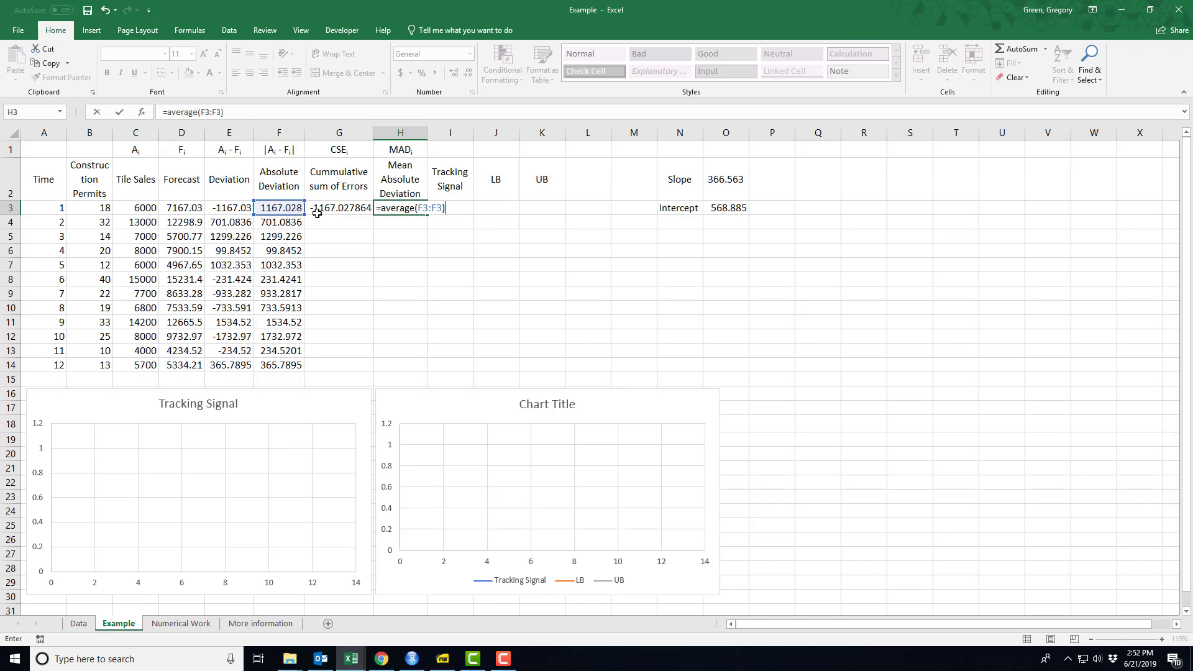
{"action": "left_click", "coordinate": [422, 208]}
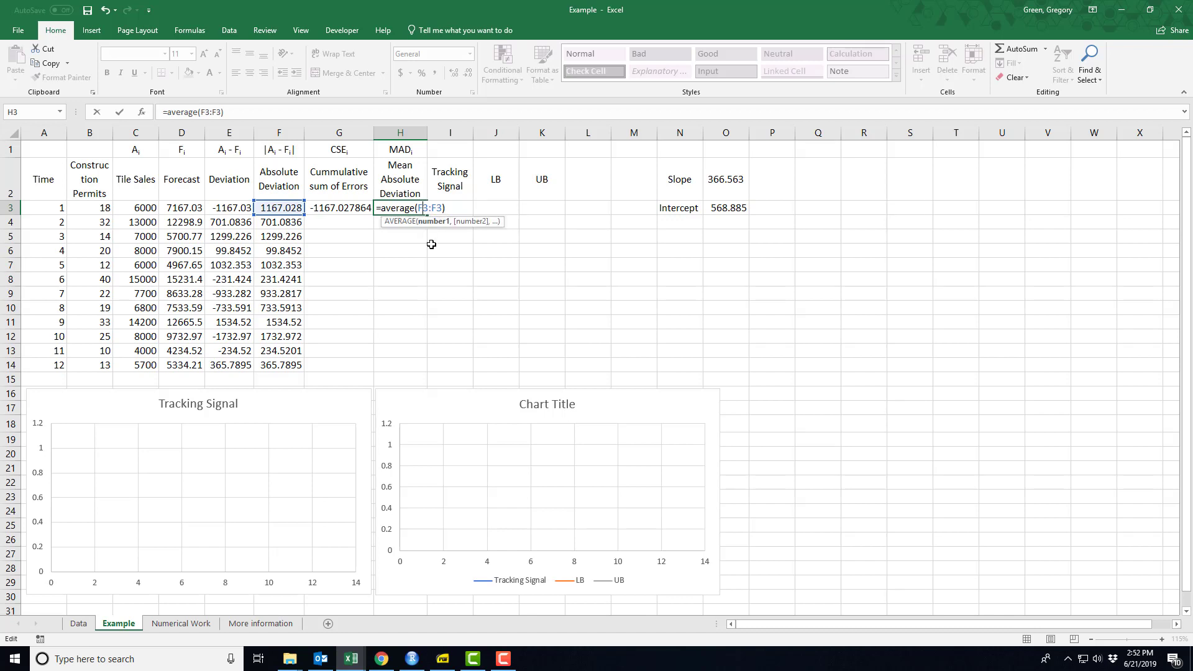
{"action": "key", "text": "F4"}
{"action": "key", "text": "Return"}
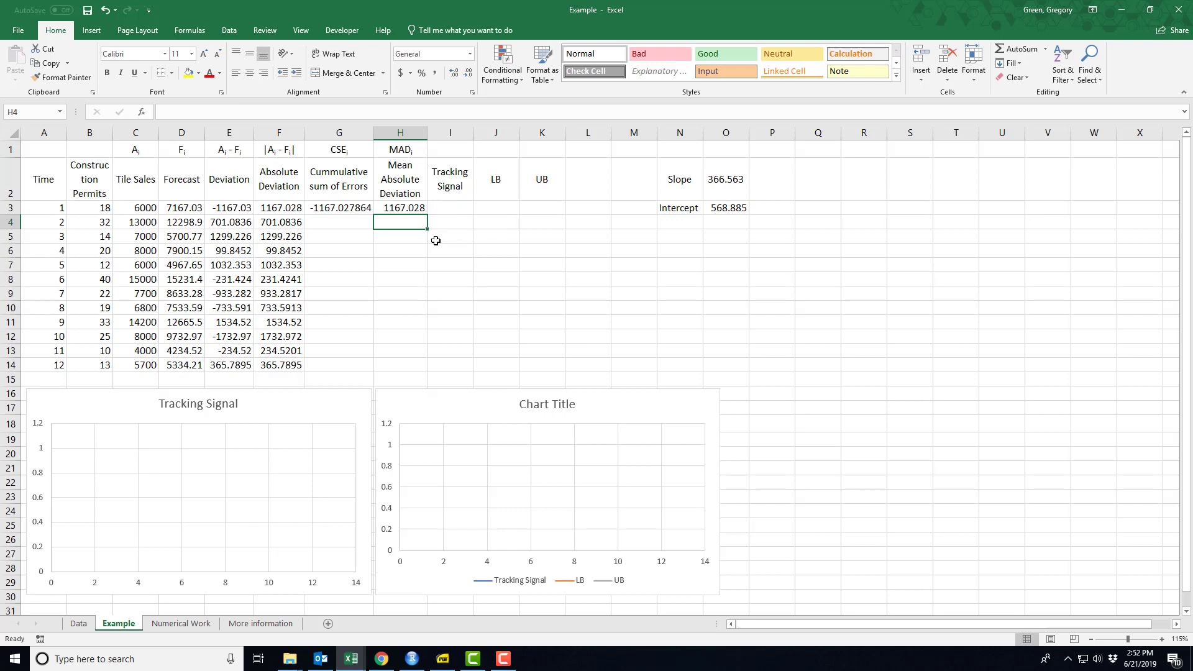
Enter =G3/H3 in I3, giving a first tracking signal of -1.
{"action": "left_click", "coordinate": [442, 210]}
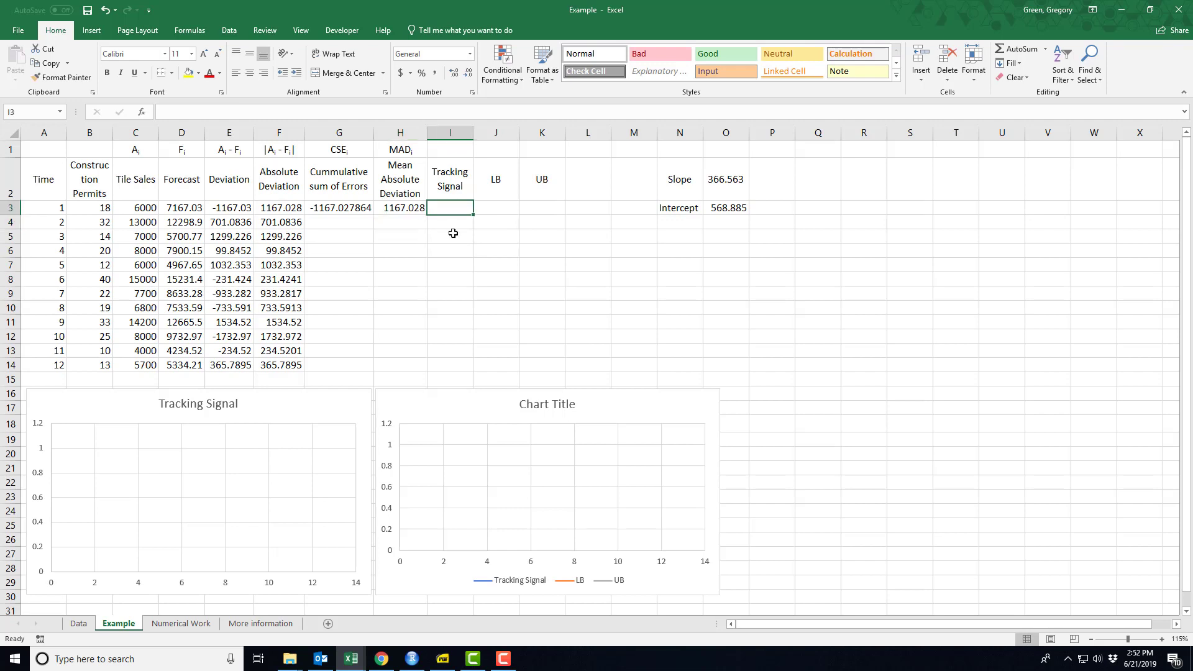
{"action": "type", "text": "="}
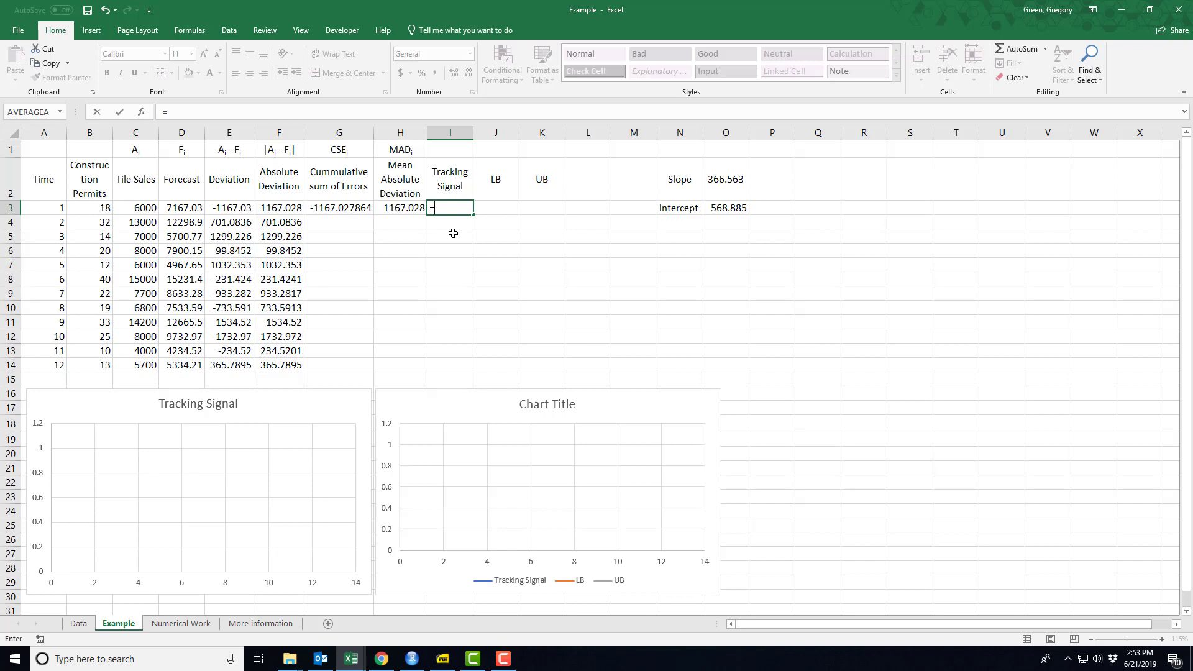
{"action": "left_click", "coordinate": [356, 205]}
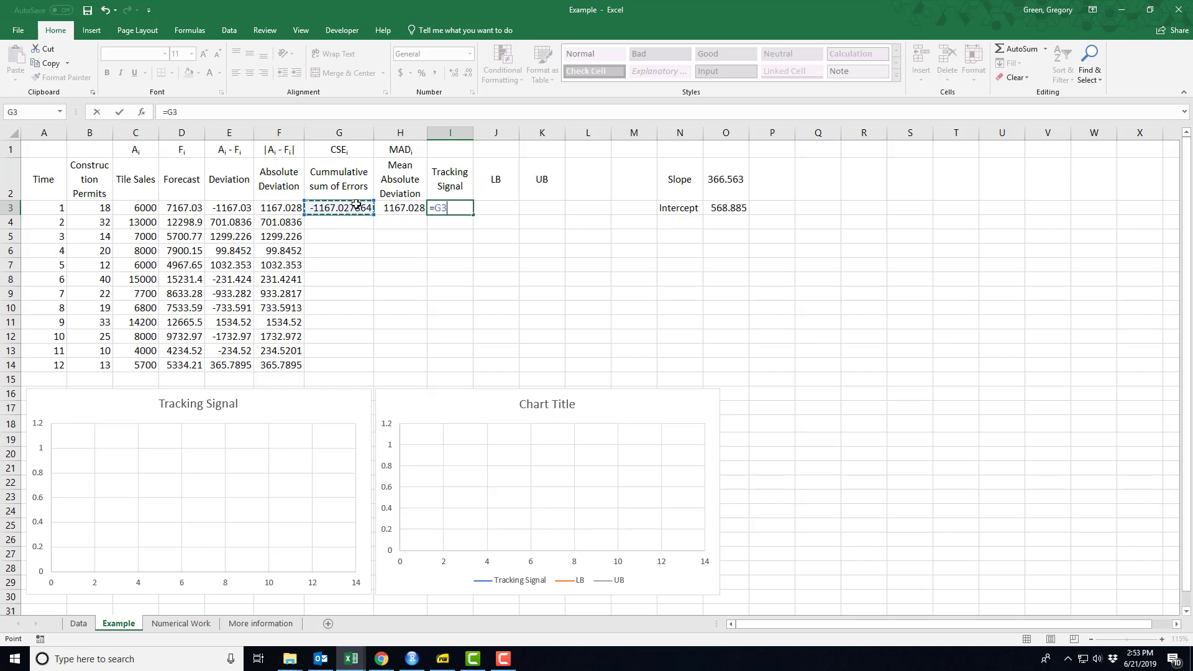
{"action": "type", "text": "/"}
{"action": "left_click", "coordinate": [394, 209]}
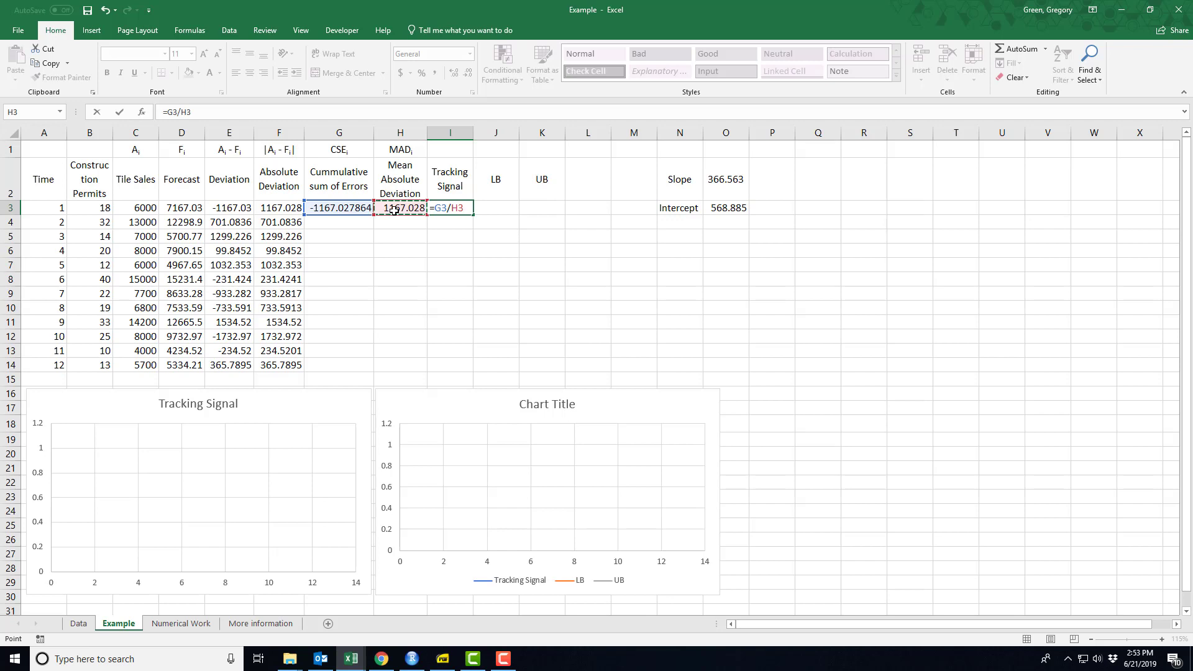
{"action": "key", "text": "Return"}
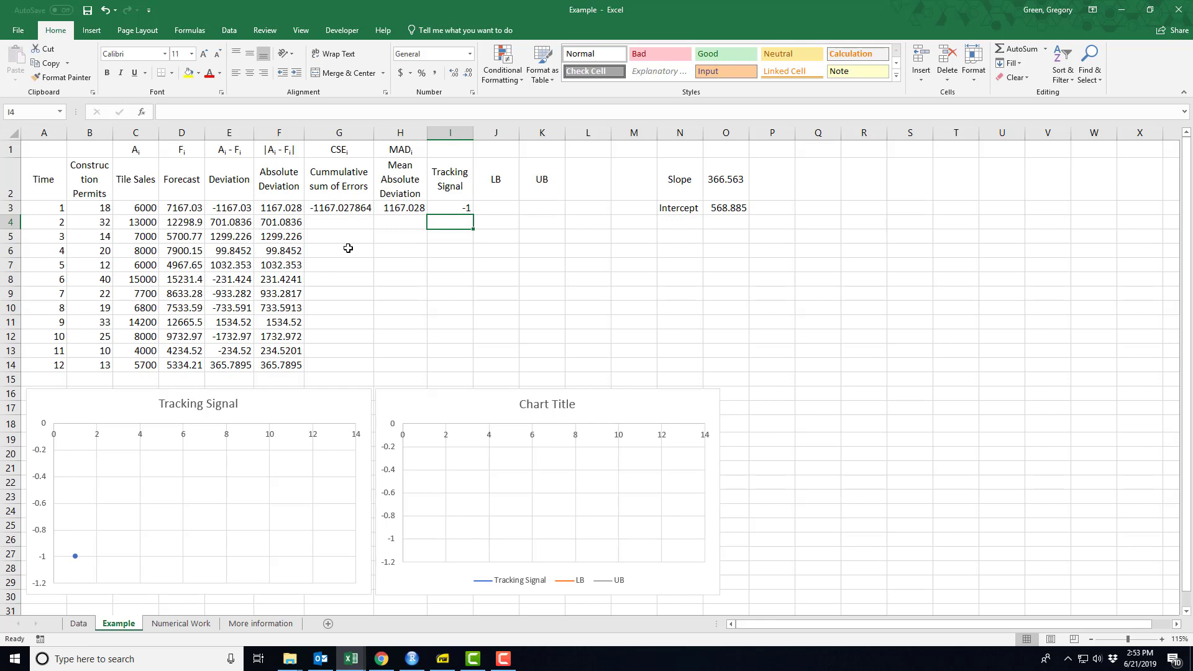
Copy the running SUM formula down to G5 and confirm the G4 and G5 formulas.
{"action": "left_click", "coordinate": [343, 212]}
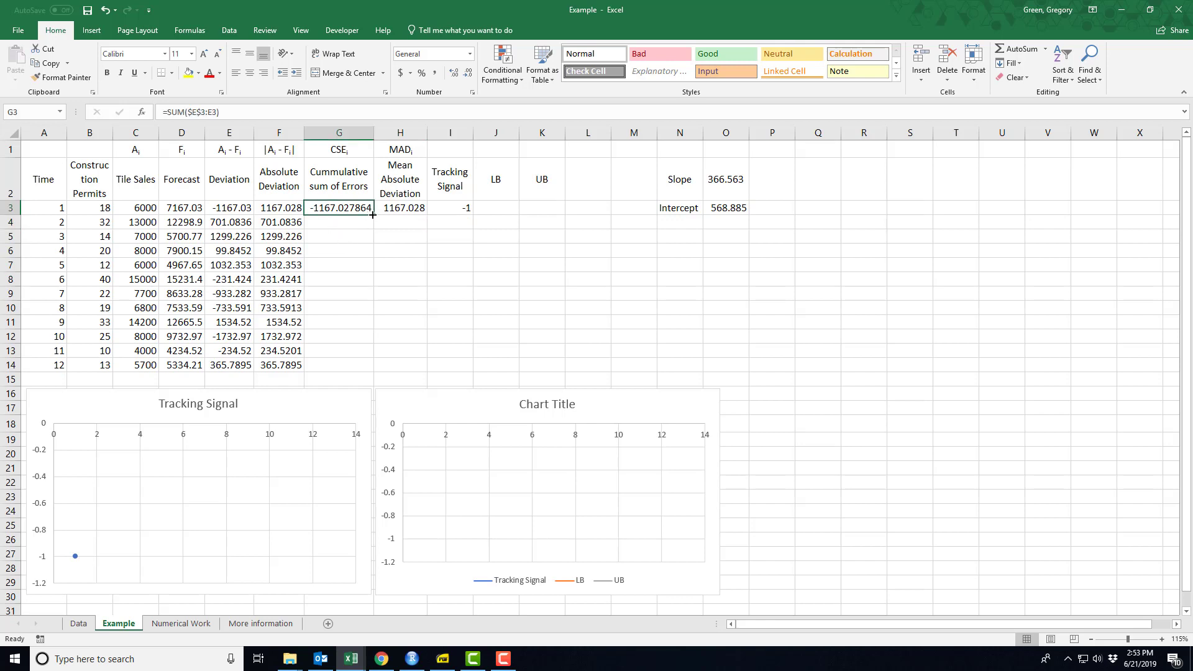
{"action": "left_click_drag", "start_coordinate": [373, 214], "coordinate": [366, 239]}
{"action": "left_click", "coordinate": [345, 225]}
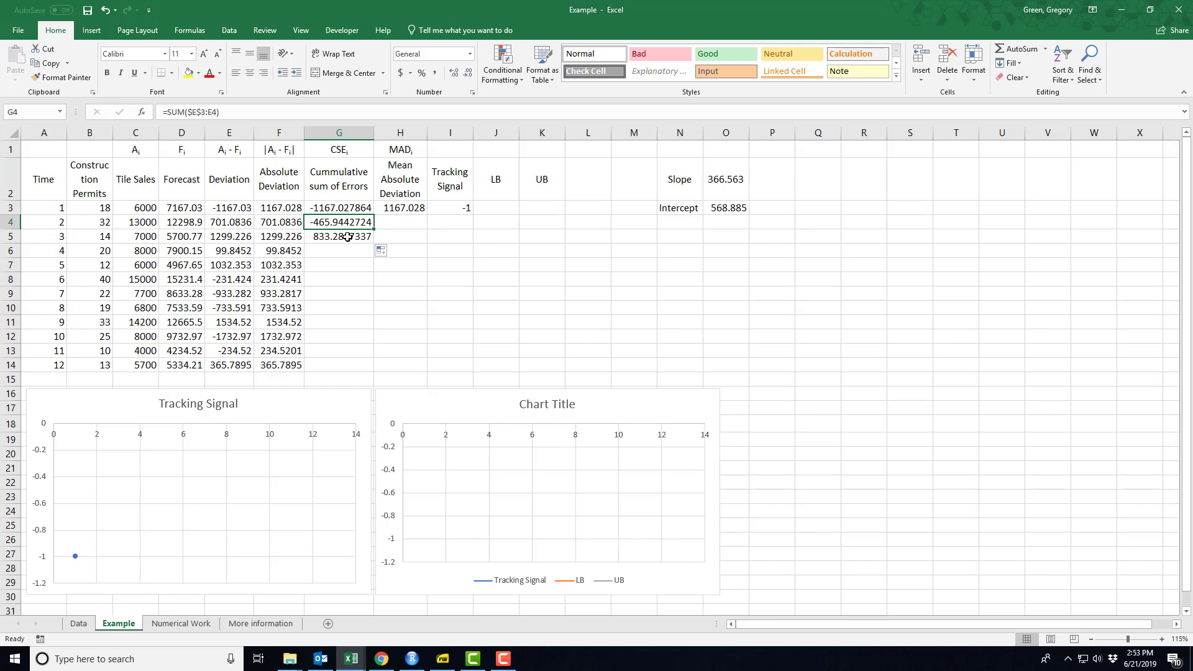
{"action": "key", "text": "F2"}
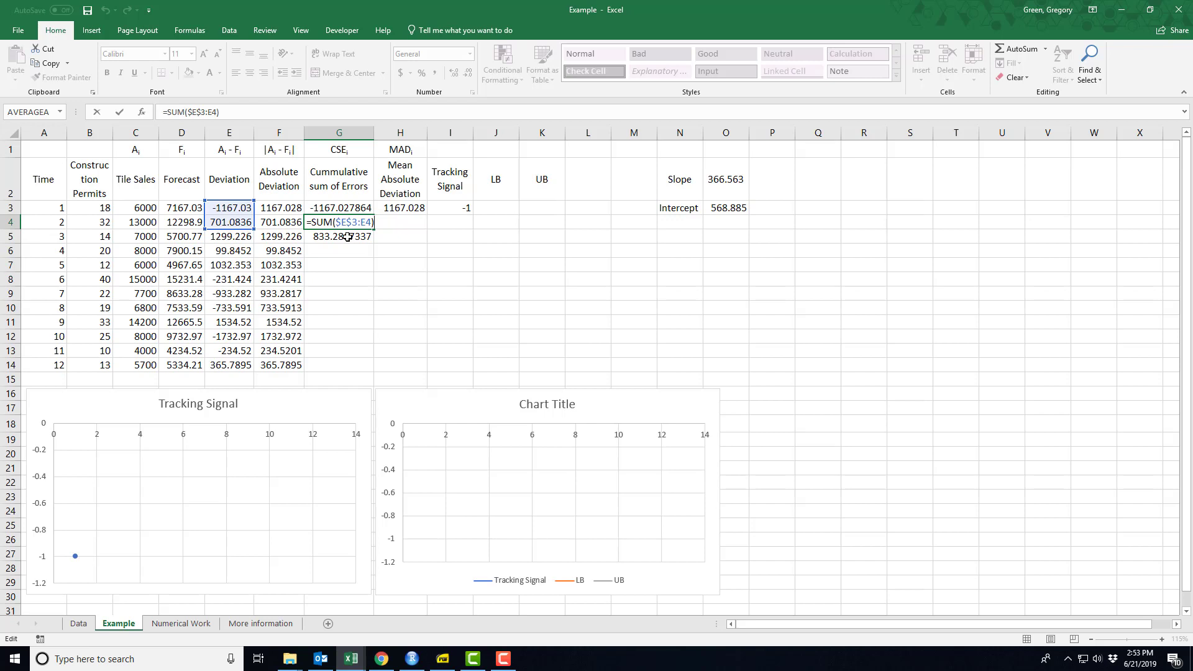
{"action": "key", "text": "Return"}
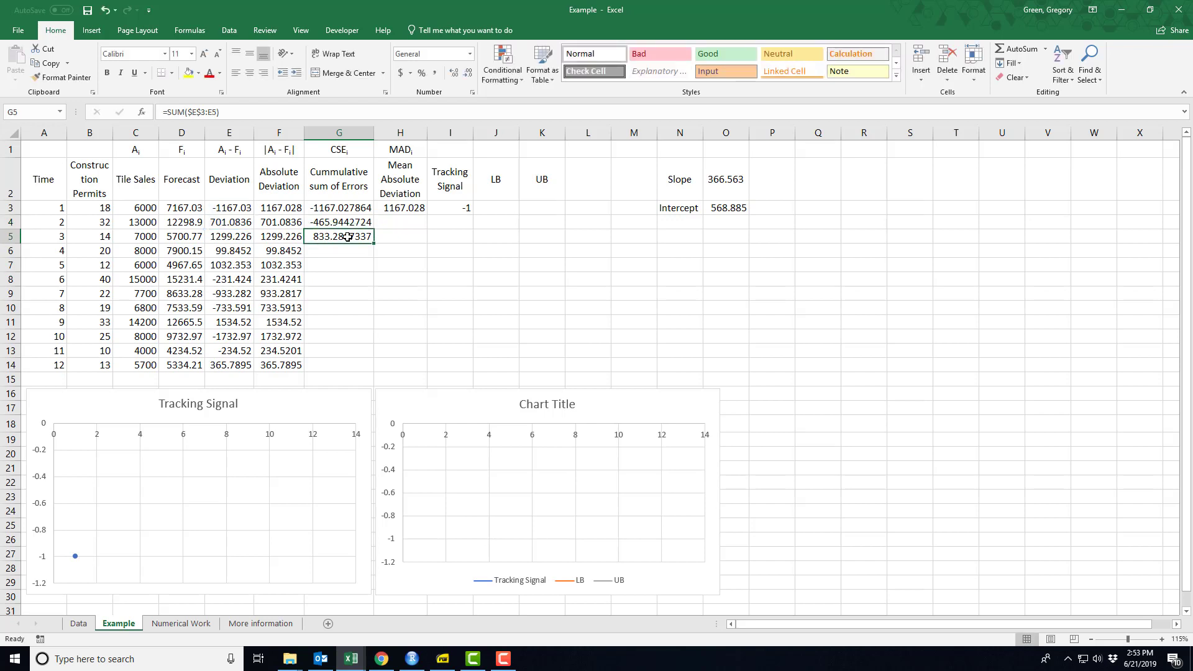
{"action": "double_click", "coordinate": [347, 237]}
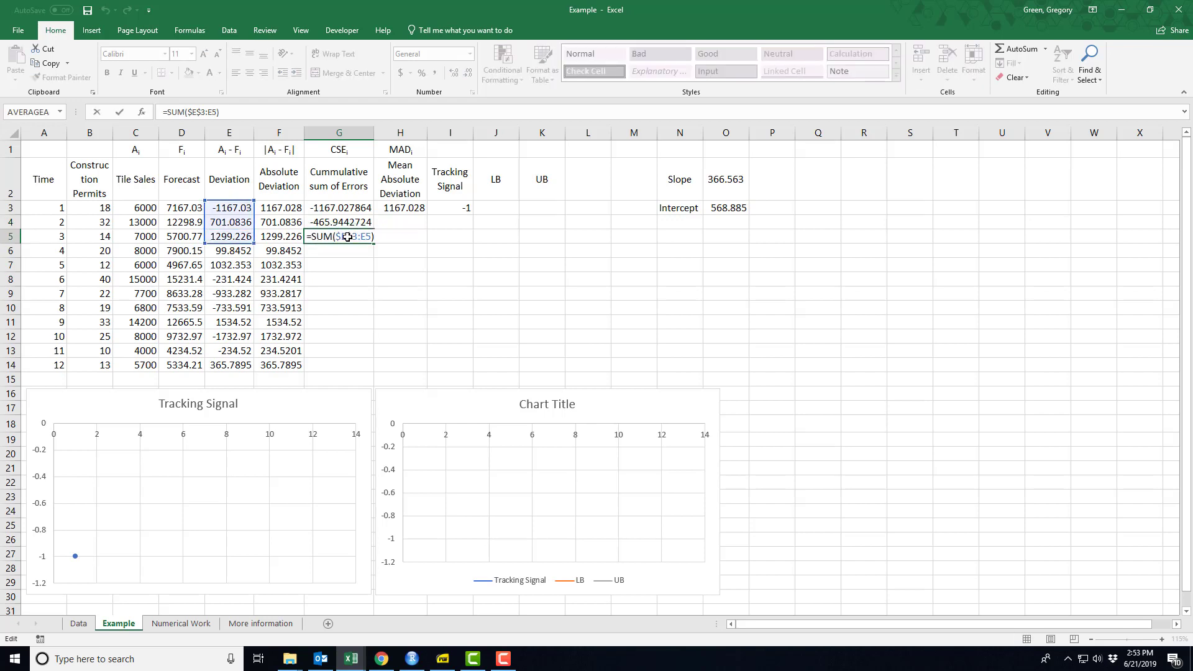
{"action": "key", "text": "Return"}
Copy the running AVERAGE down to H5 and confirm H4 and H5, with H5 at 1055.779.
{"action": "left_click", "coordinate": [405, 210]}
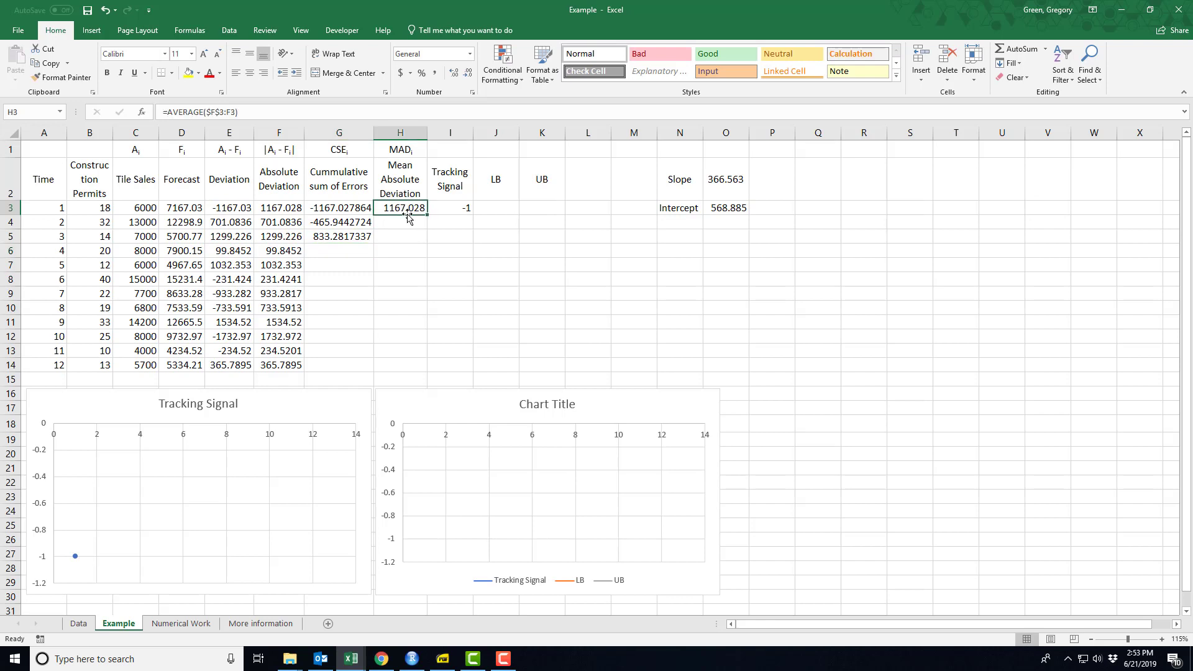
{"action": "left_click_drag", "start_coordinate": [425, 218], "coordinate": [423, 240]}
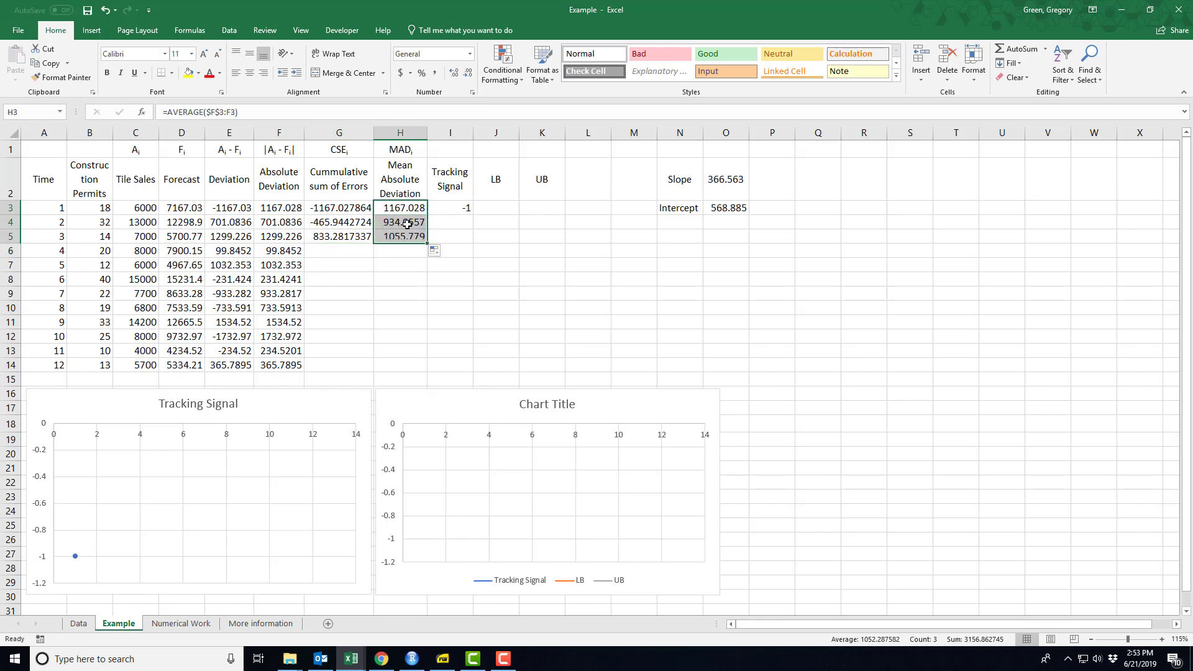
{"action": "left_click", "coordinate": [403, 221]}
{"action": "key", "text": "F2"}
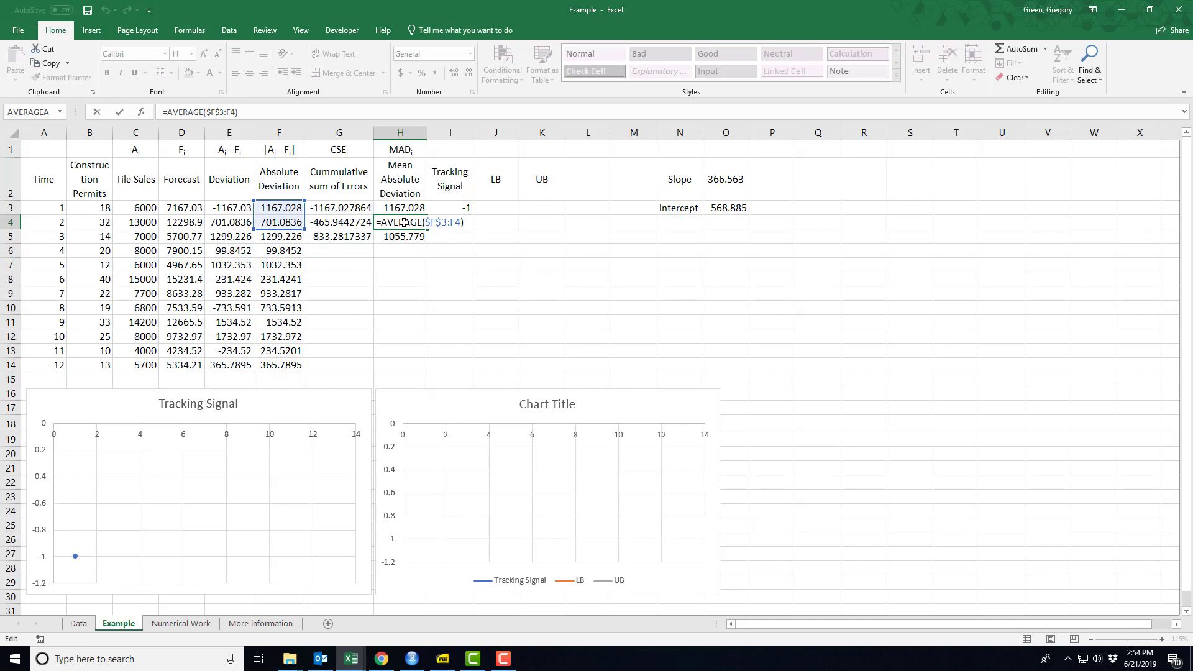
{"action": "key", "text": "Return"}
{"action": "key", "text": "F2"}
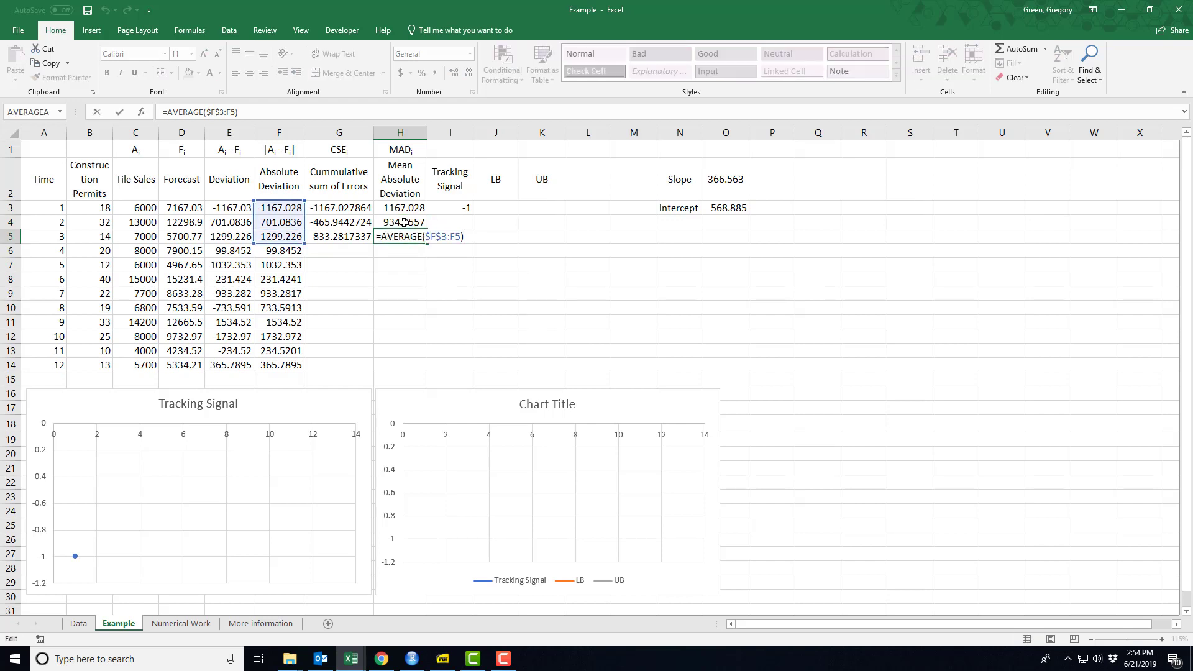
{"action": "key", "text": "Return"}
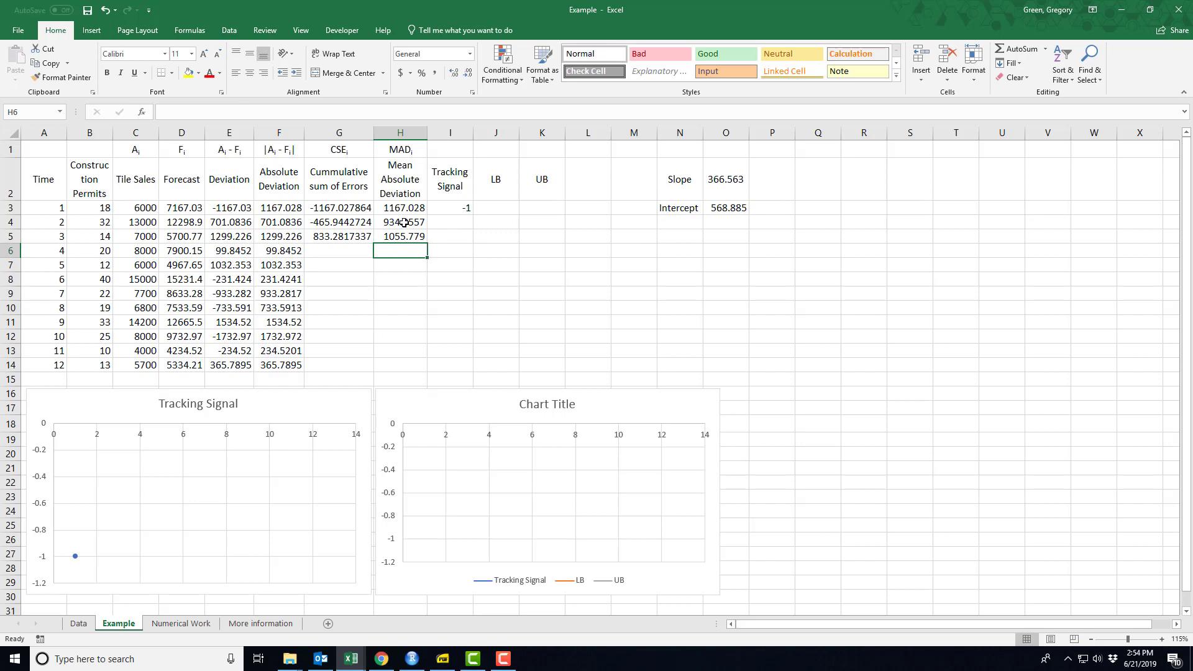
{"action": "left_click", "coordinate": [437, 211]}
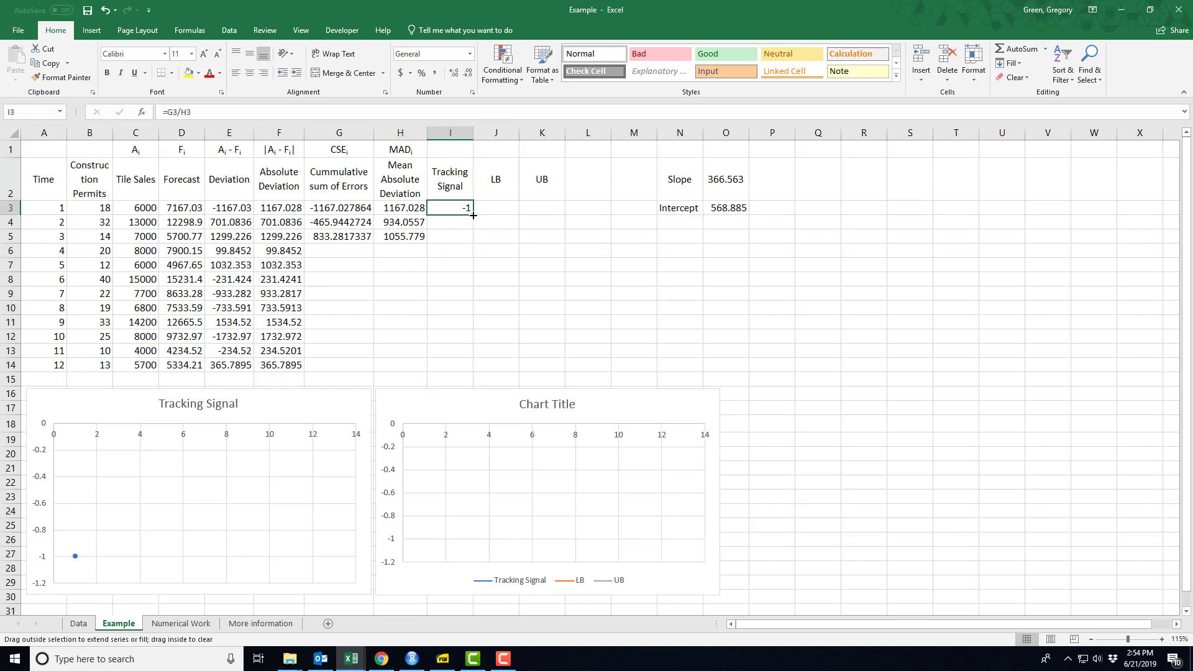
Fill the tracking signal down to I14 and extend the G5:H5 formulas to row 14.
{"action": "double_click", "coordinate": [471, 214]}
{"action": "left_click_drag", "start_coordinate": [346, 238], "coordinate": [414, 371]}
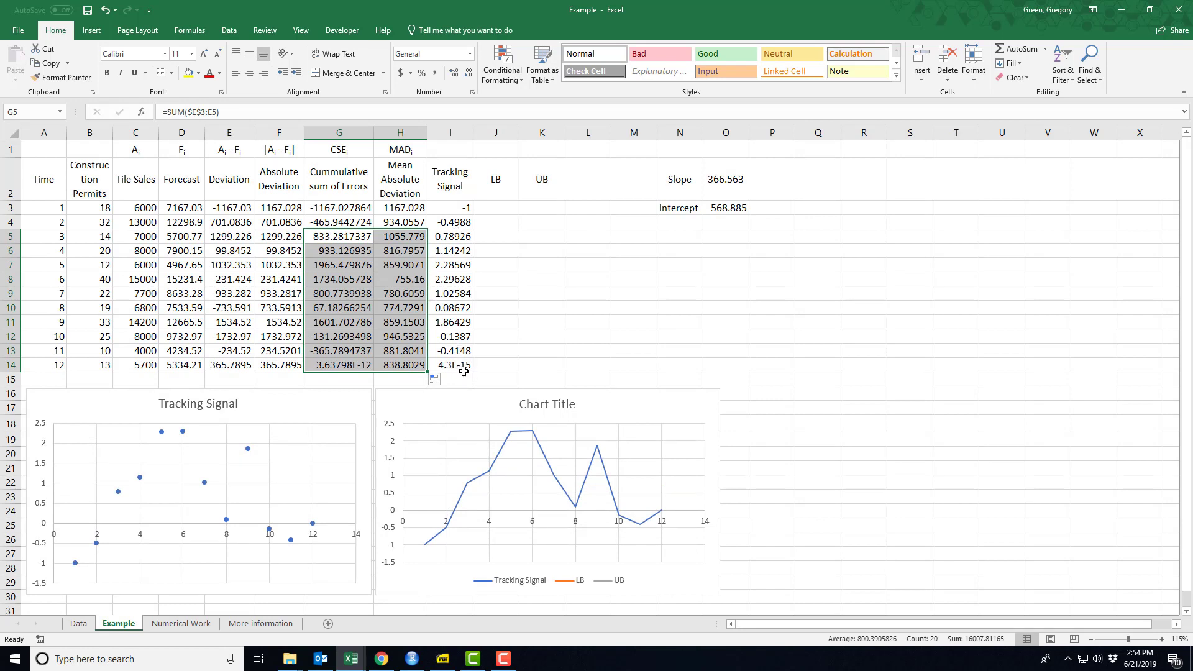
{"action": "left_click", "coordinate": [462, 368]}
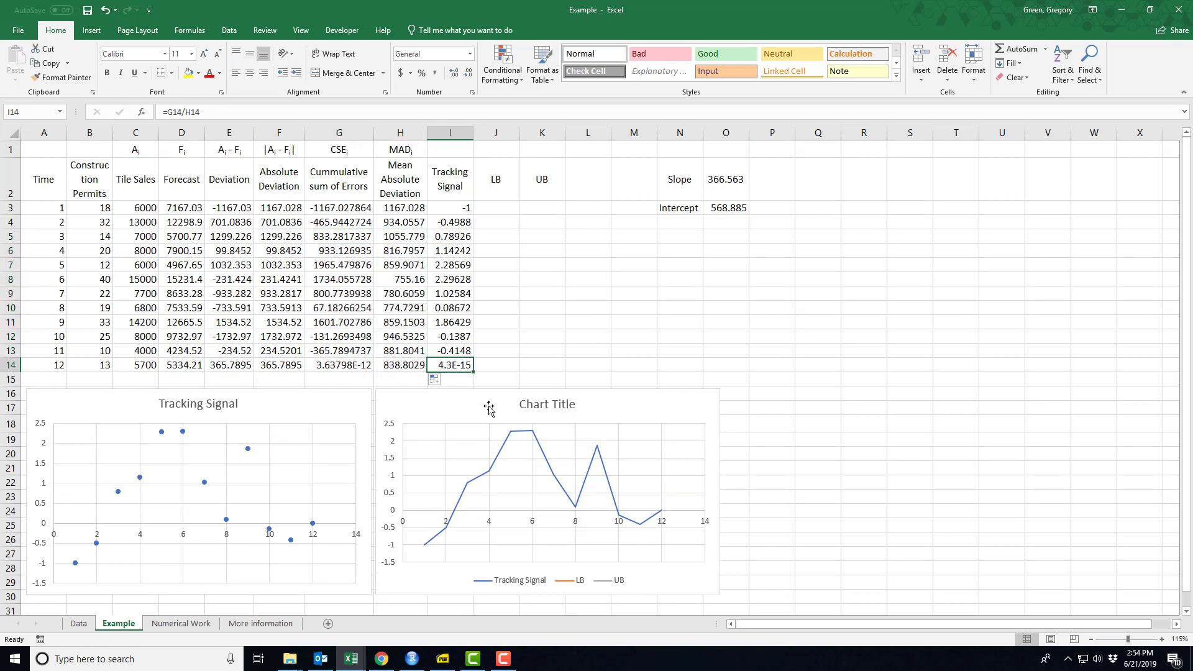
{"action": "left_click", "coordinate": [494, 369]}
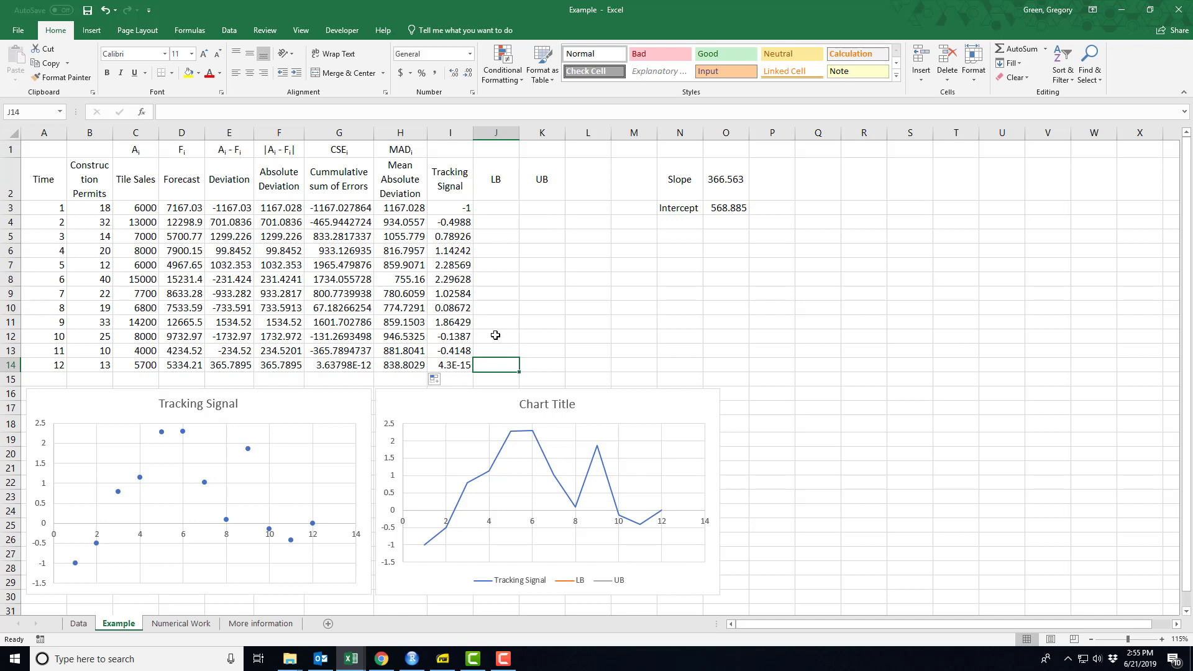
Enter -3 in J3 and 3 in K3, then fill both bounds down through row 14.
{"action": "left_click", "coordinate": [497, 210]}
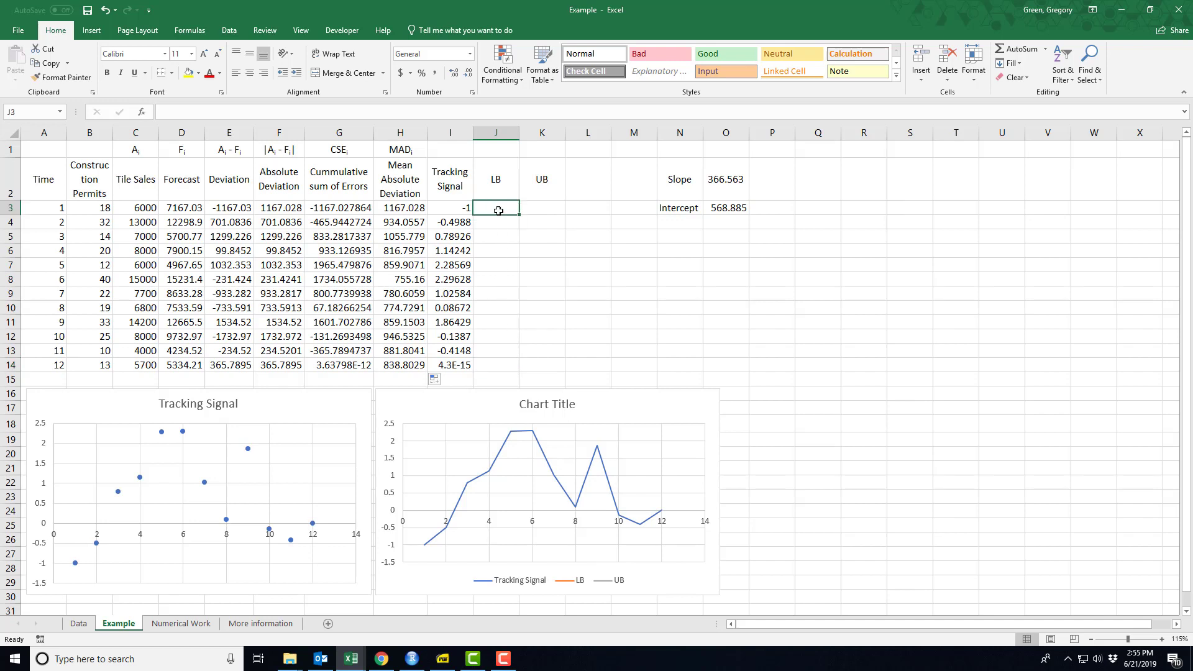
{"action": "type", "text": "-"}
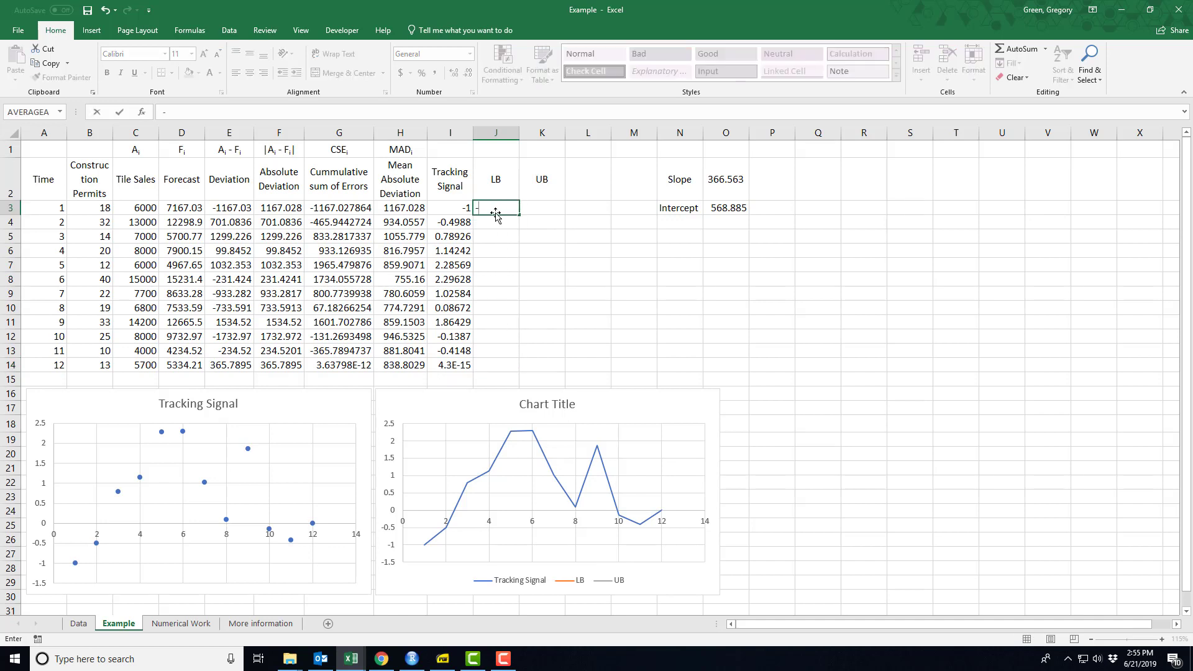
{"action": "type", "text": "3"}
{"action": "key", "text": "Tab"}
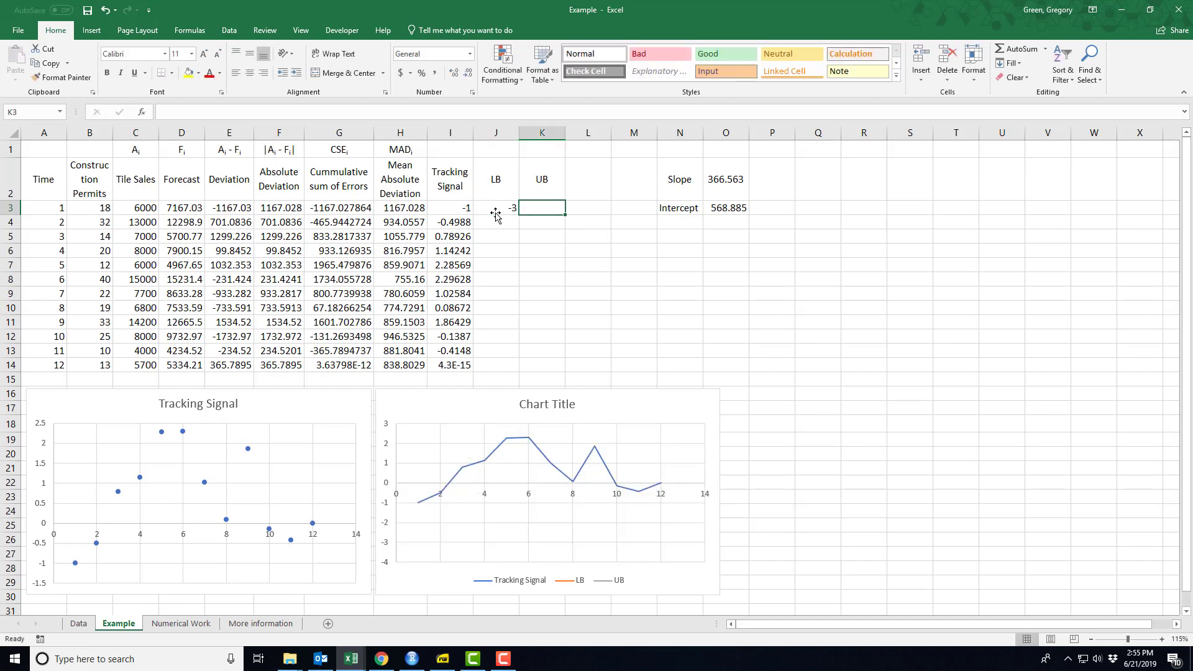
{"action": "type", "text": "3"}
{"action": "key", "text": "Return"}
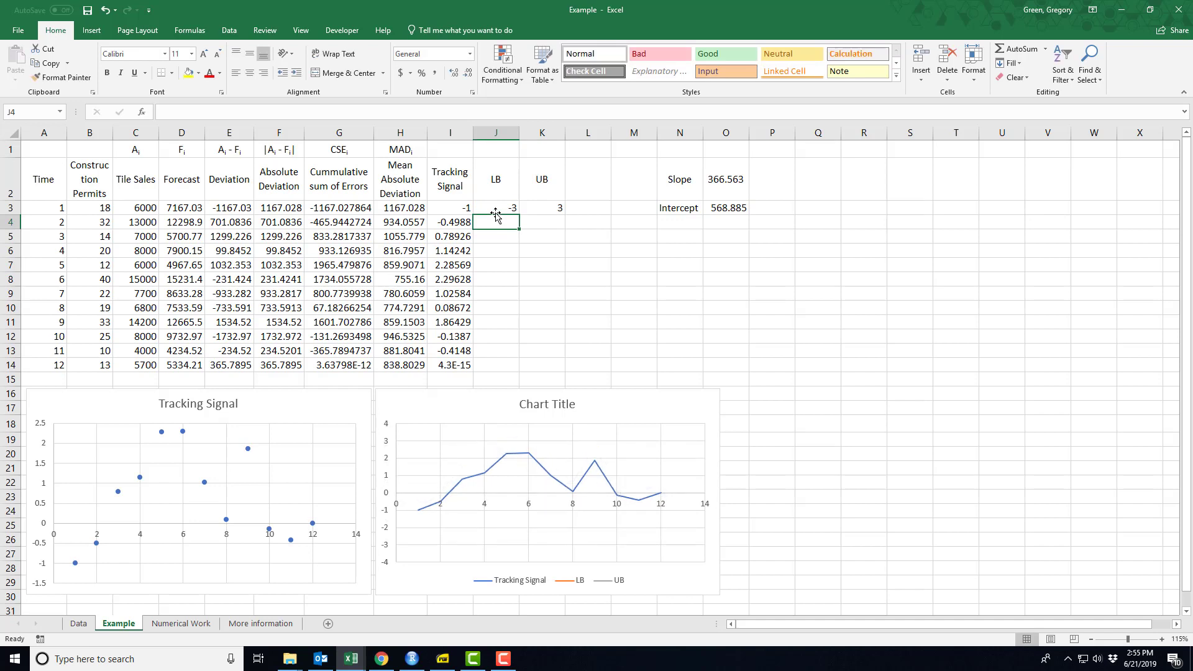
{"action": "left_click_drag", "start_coordinate": [495, 210], "coordinate": [557, 380]}
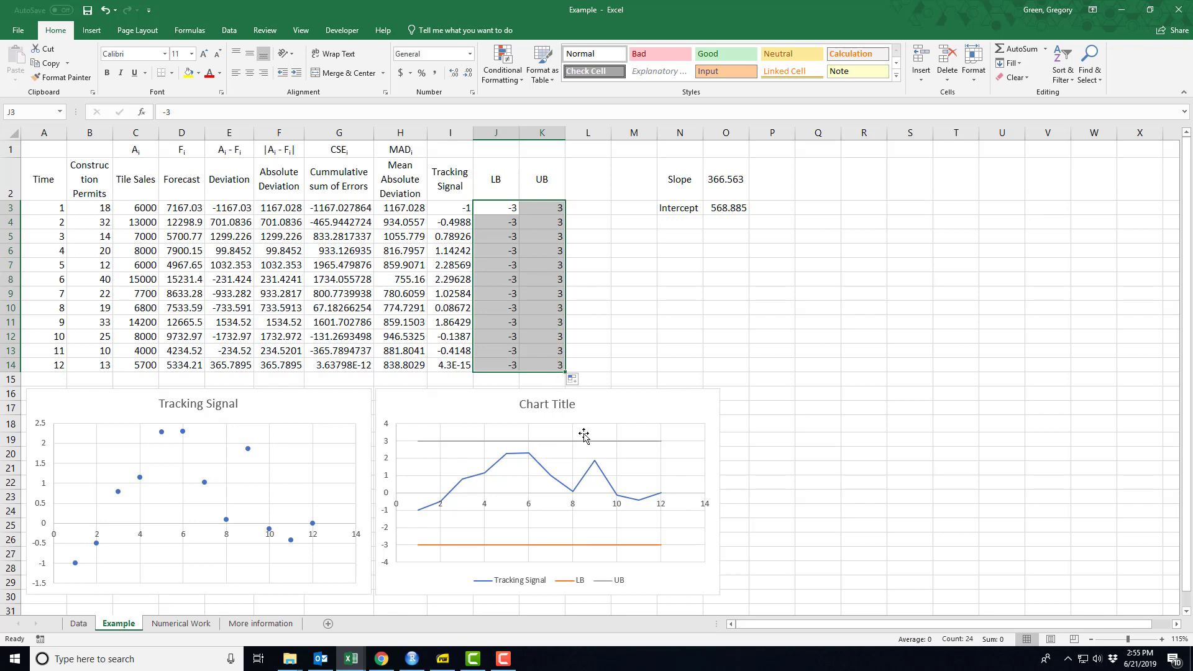
{"action": "left_click", "coordinate": [593, 367]}
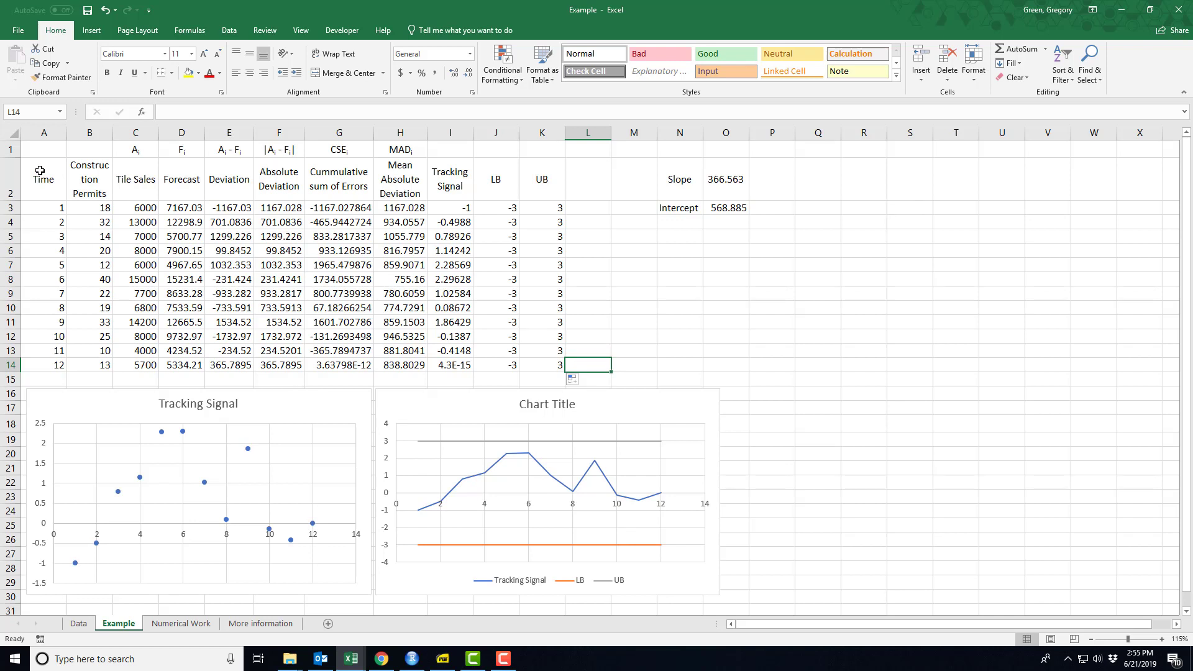
Select Time, Tracking Signal, LB and UB columns and preview scatter chart types without inserting one.
{"action": "left_click_drag", "start_coordinate": [39, 170], "coordinate": [49, 367]}
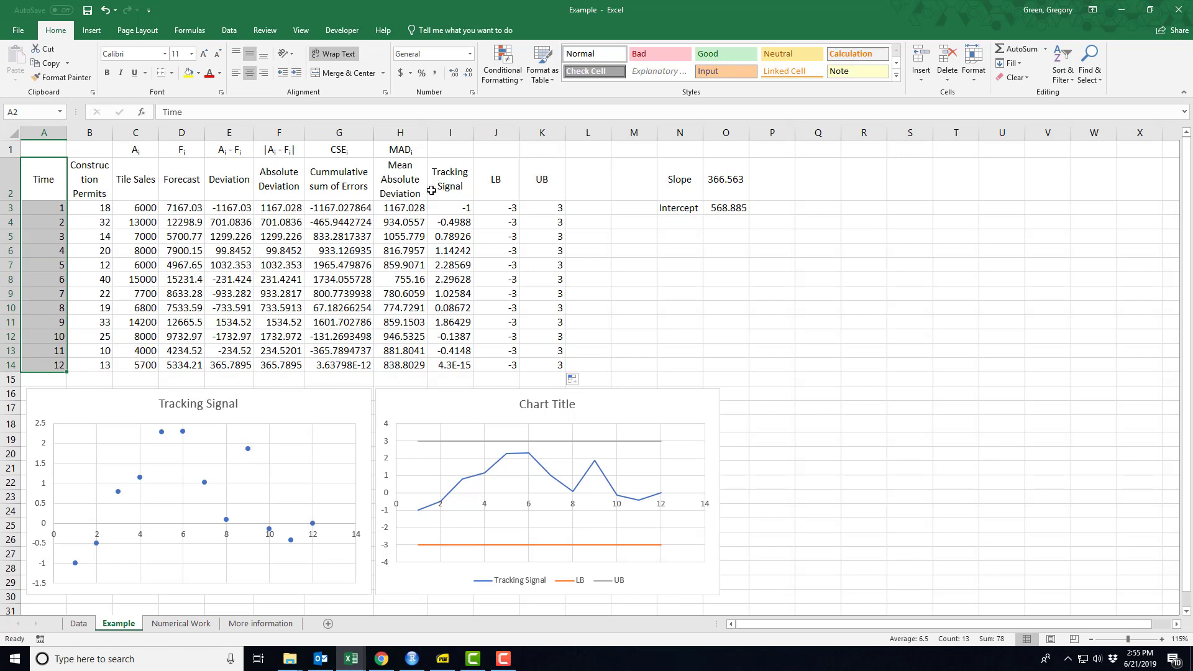
{"action": "left_click_drag", "start_coordinate": [446, 183], "coordinate": [451, 365]}
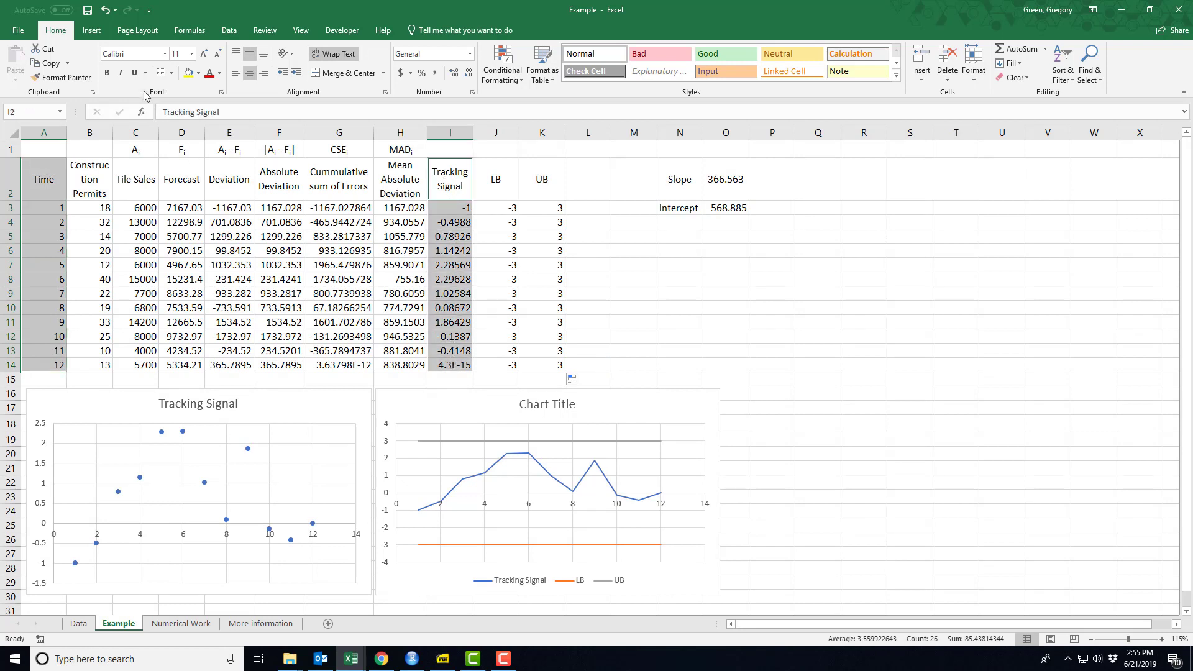
{"action": "left_click", "coordinate": [91, 29]}
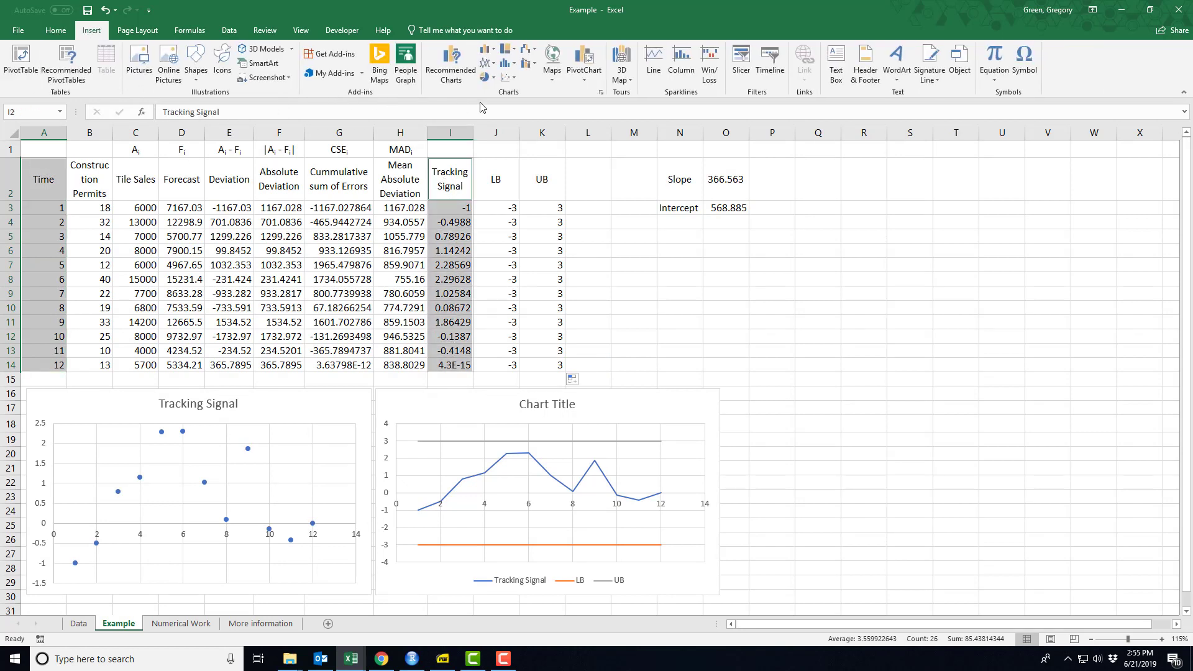
{"action": "left_click", "coordinate": [509, 77]}
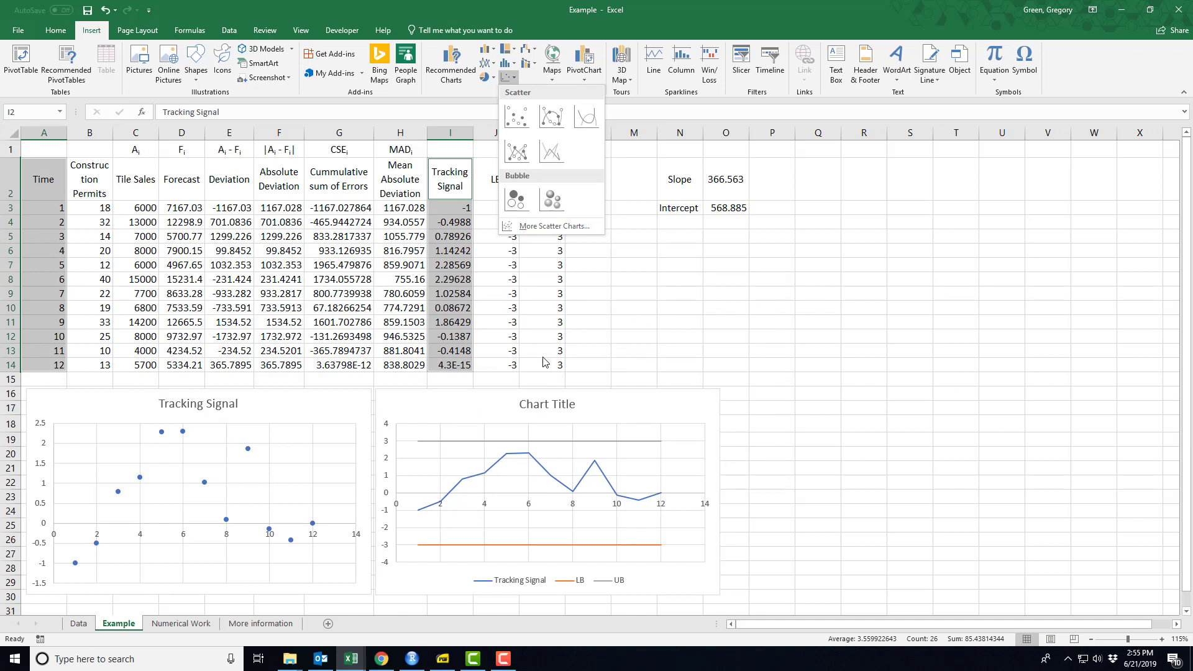
{"action": "left_click", "coordinate": [550, 374]}
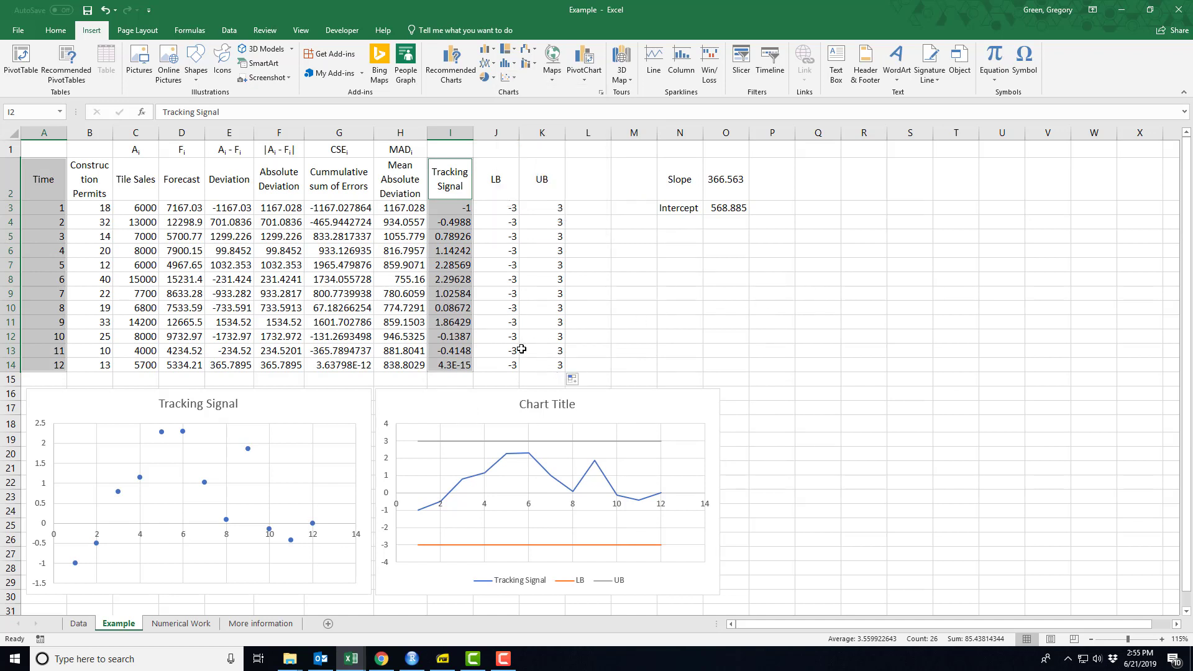
{"action": "left_click_drag", "start_coordinate": [490, 186], "coordinate": [544, 363]}
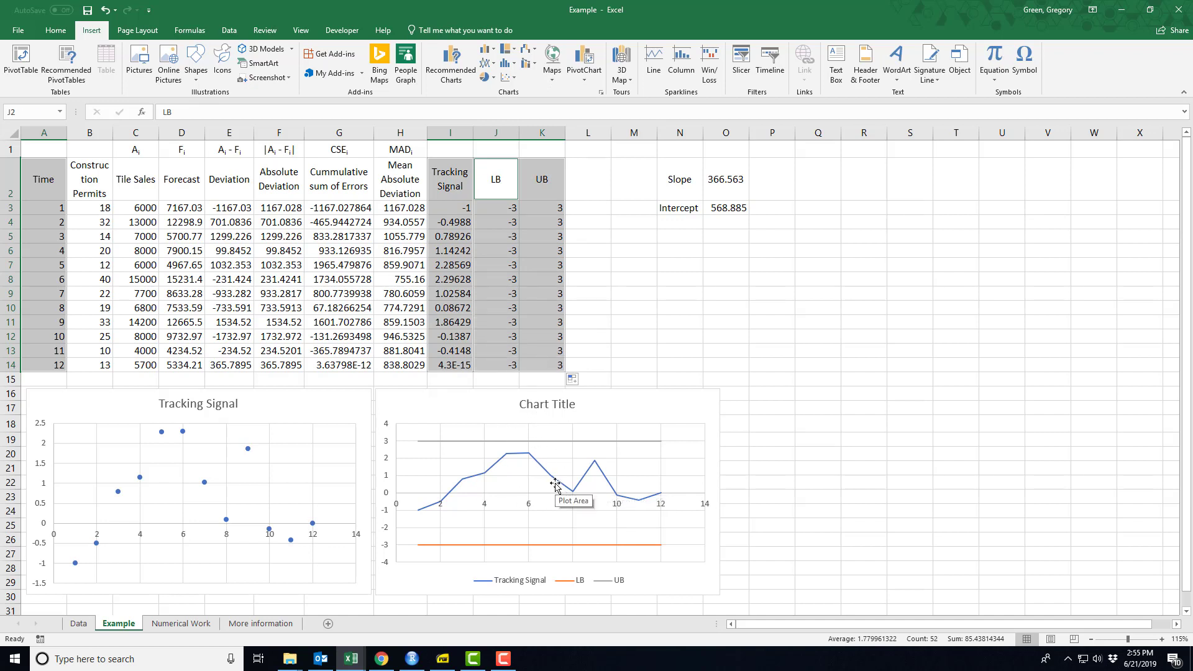
{"action": "left_click", "coordinate": [508, 77]}
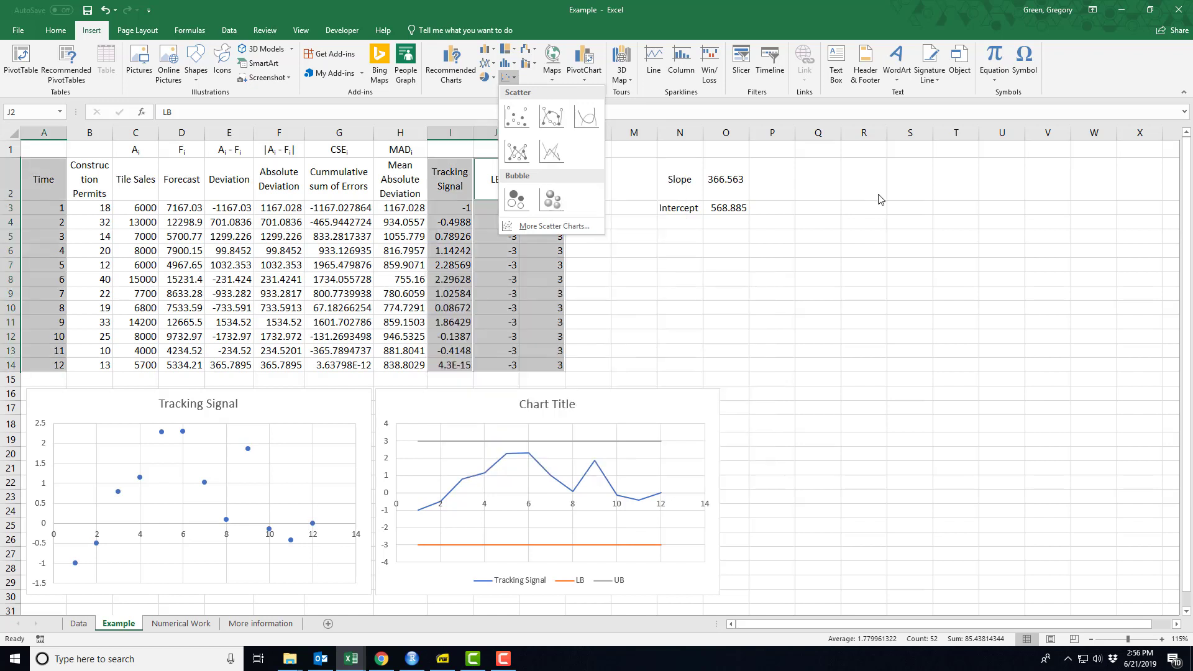
{"action": "left_click", "coordinate": [801, 286]}
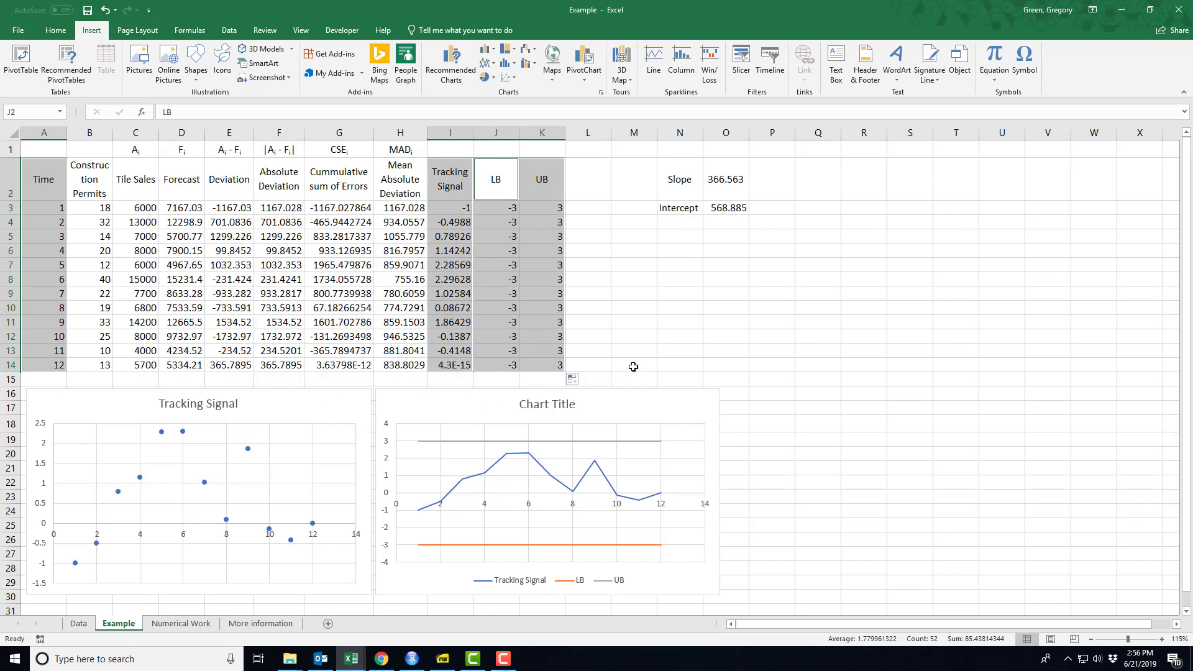
{"action": "left_click", "coordinate": [815, 338]}
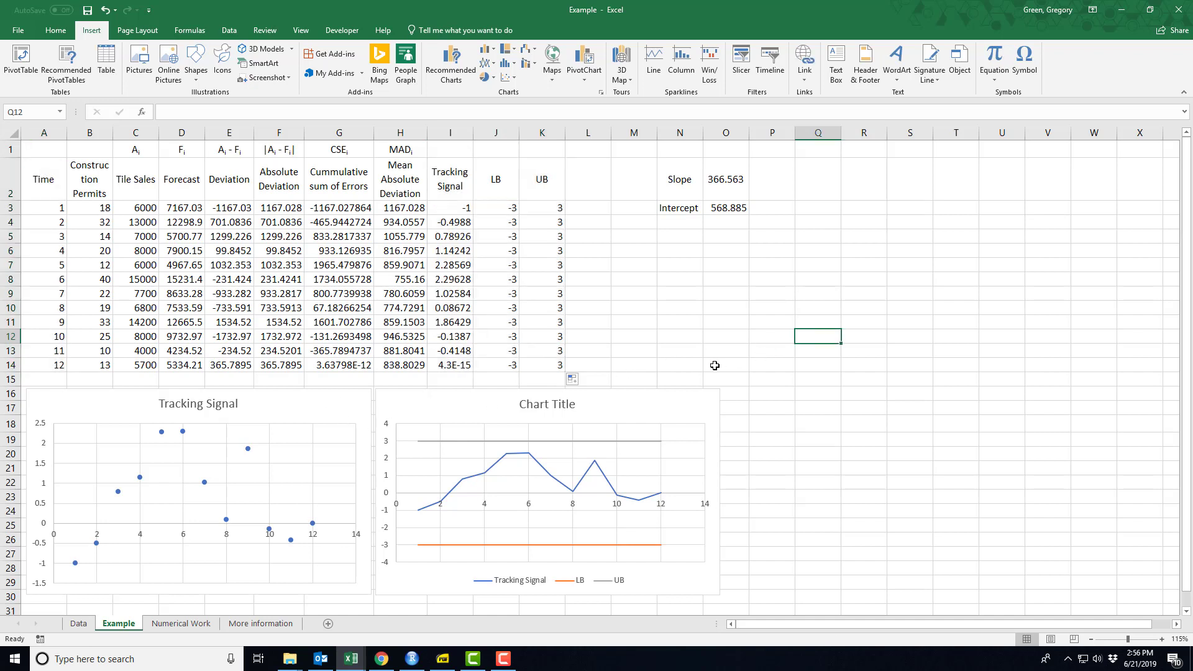